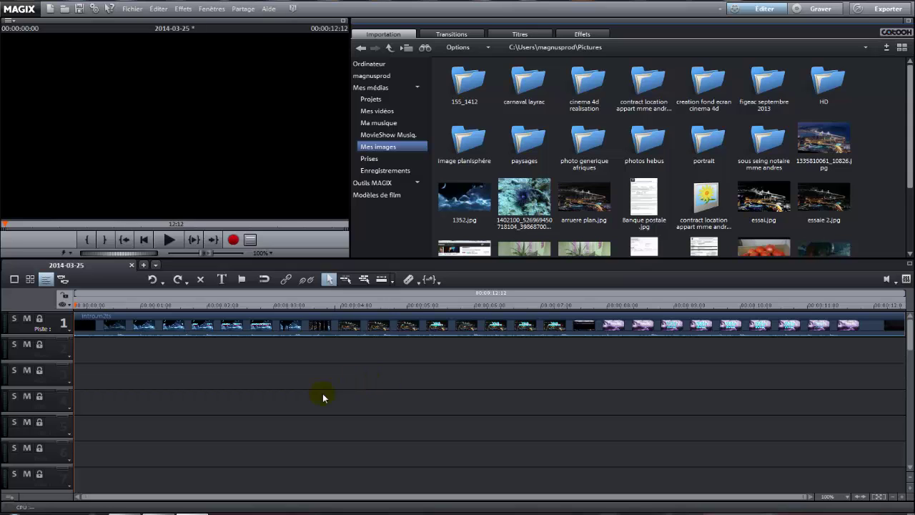
# Step: Play back the intro clip on track 1 and stop the playback near its end
pyautogui.click(171, 243)
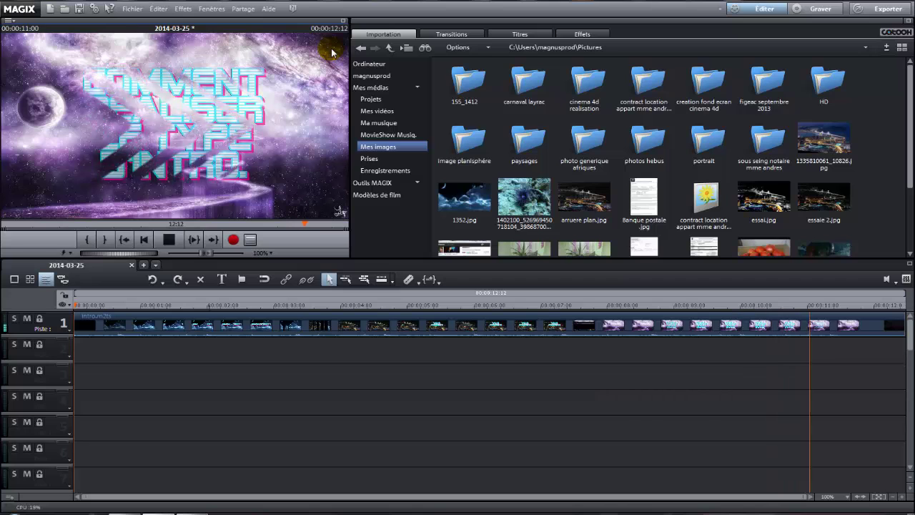
pyautogui.click(171, 243)
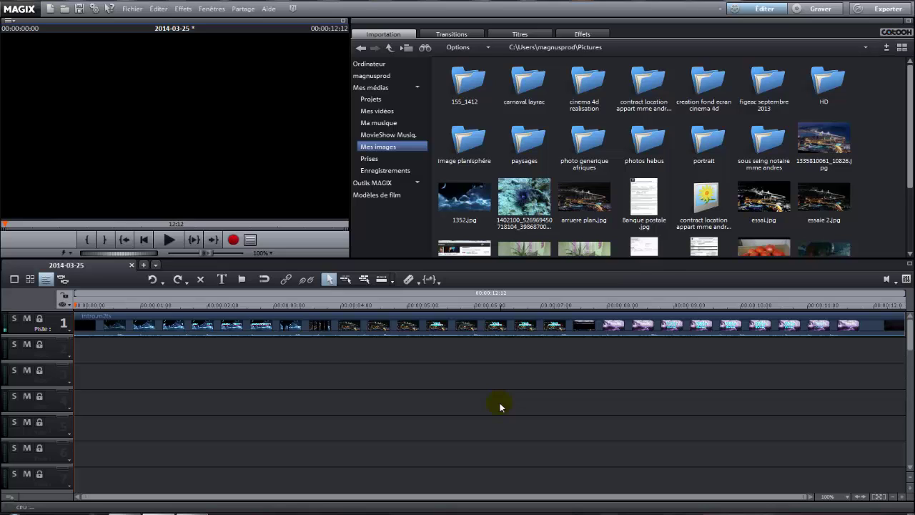
# Step: Replace the intro clip on track 1 with the image 1352.jpg, placed at the start of the timeline
pyautogui.click(508, 326)
pyautogui.press('Delete')
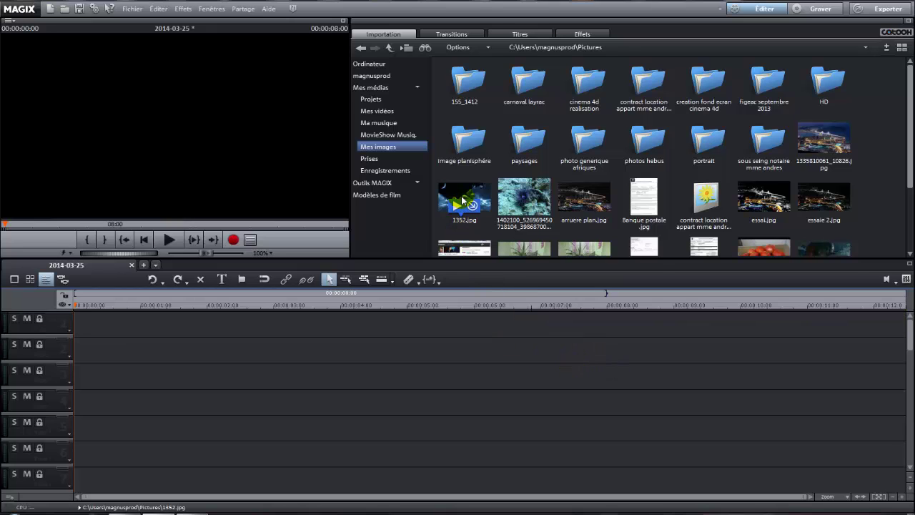
pyautogui.moveTo(471, 193); pyautogui.dragTo(111, 327)
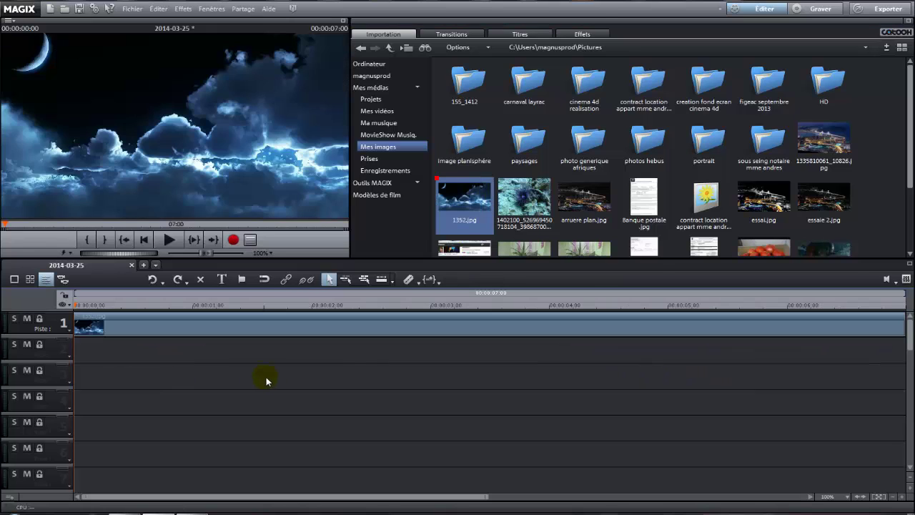
# Step: Set the title font to Alien Encounters with a size of 25
pyautogui.click(520, 34)
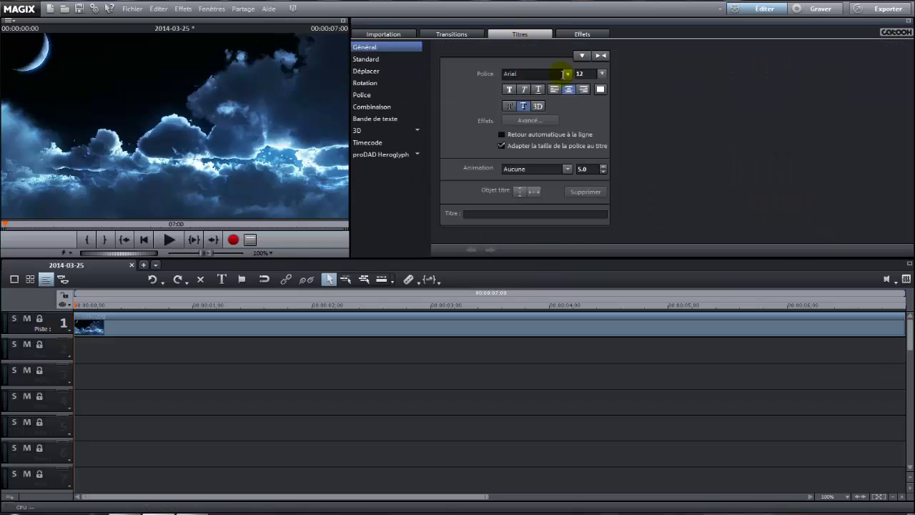
pyautogui.doubleClick(563, 74)
pyautogui.write('Alien Encounters')
pyautogui.click(602, 74)
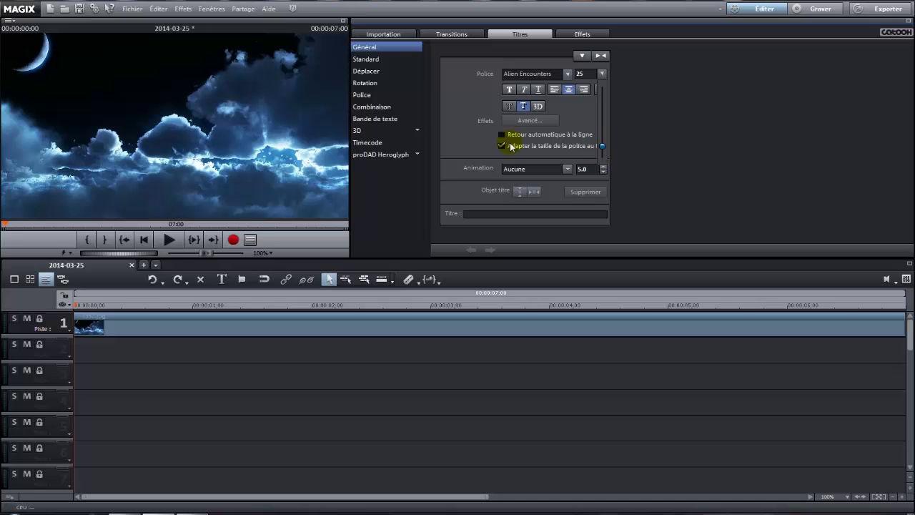
# Step: Create a title over the image reading TUTORIEL, MAGIX VIDEO and DELUXE on three lines, and confirm the text
pyautogui.click(137, 90)
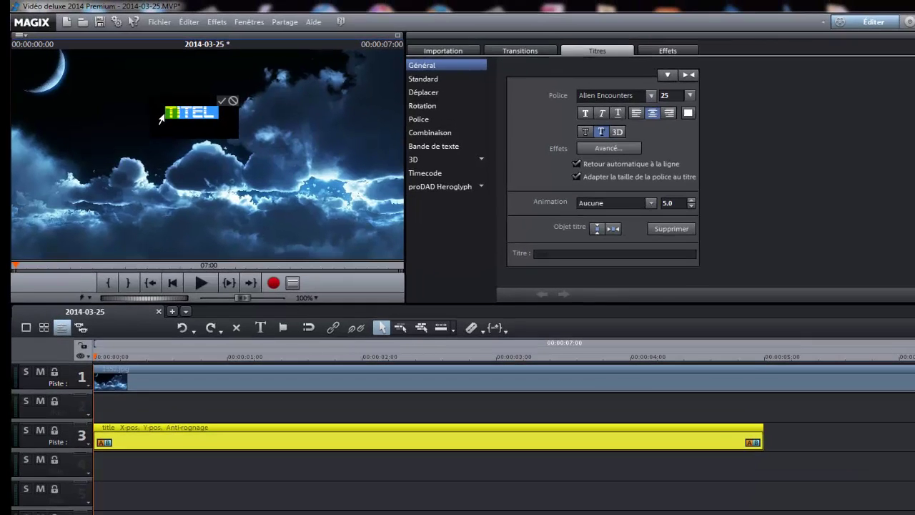
pyautogui.write('TUTORIEL')
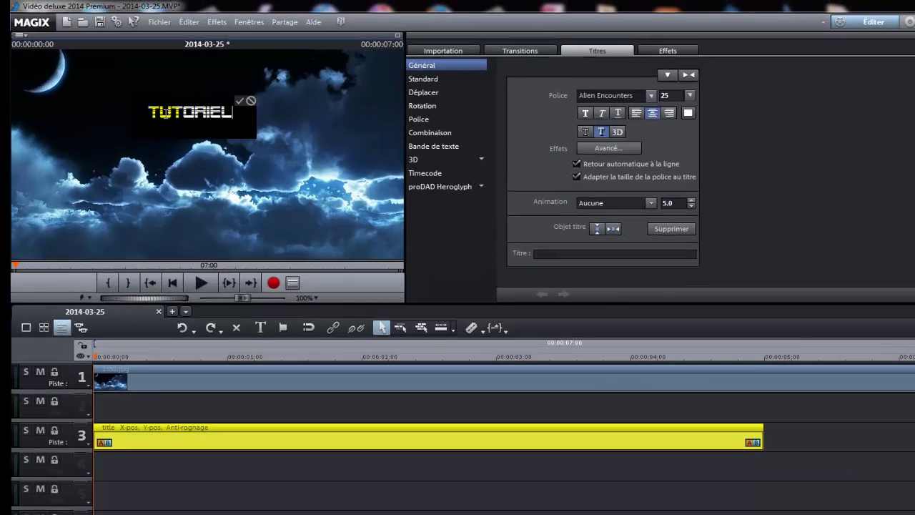
pyautogui.press('Return')
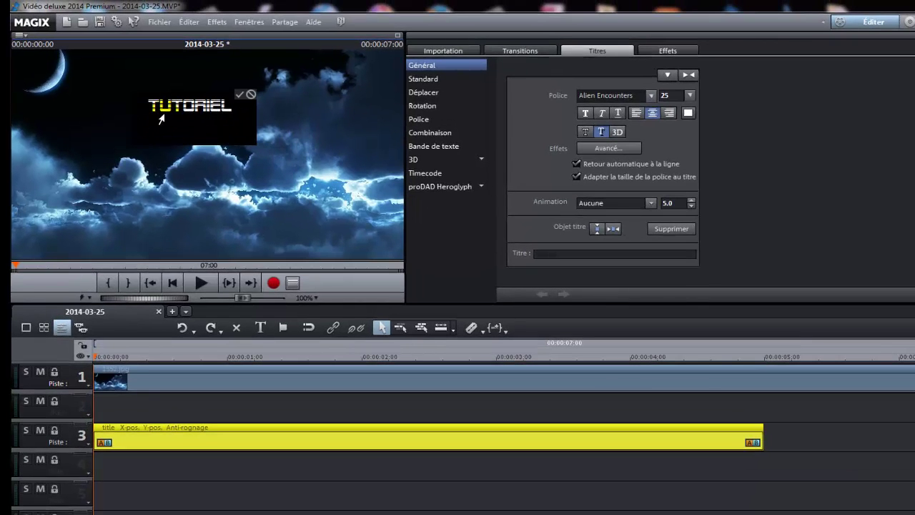
pyautogui.write('MAGIX VIDEO ')
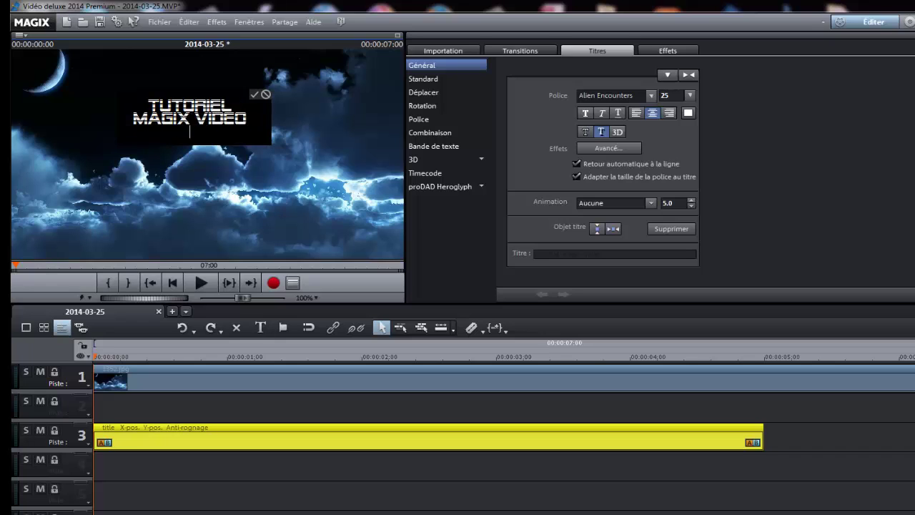
pyautogui.write('DELUXE')
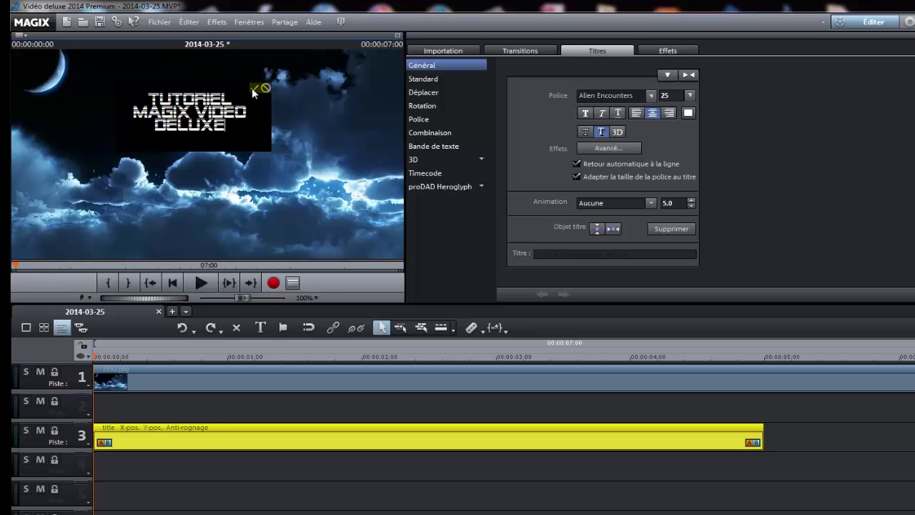
pyautogui.click(227, 150)
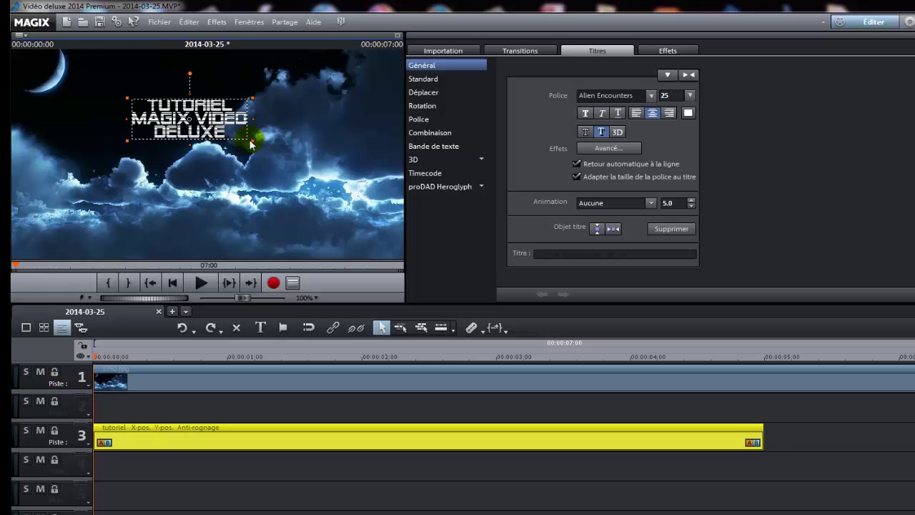
# Step: Enlarge the title to font size 73, keeping its three lines, and position it across the width of the picture
pyautogui.moveTo(249, 140); pyautogui.dragTo(359, 243)
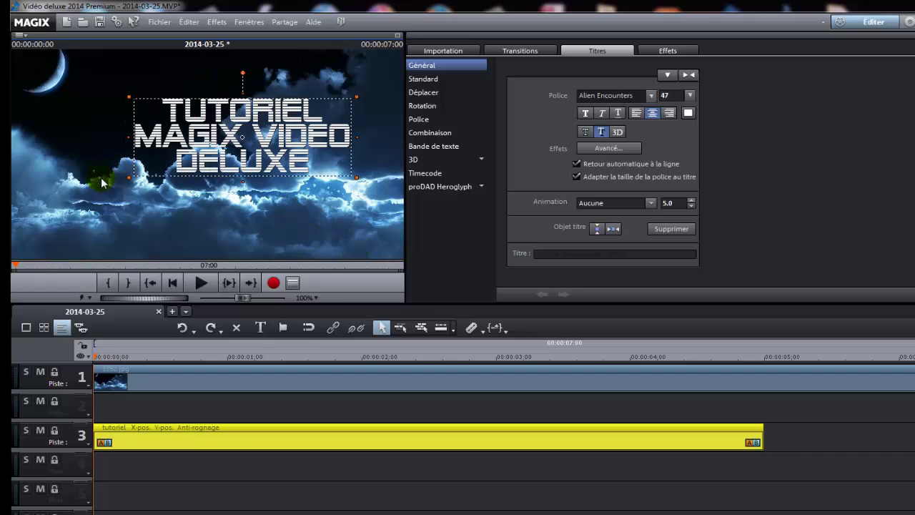
pyautogui.moveTo(129, 176); pyautogui.dragTo(45, 218)
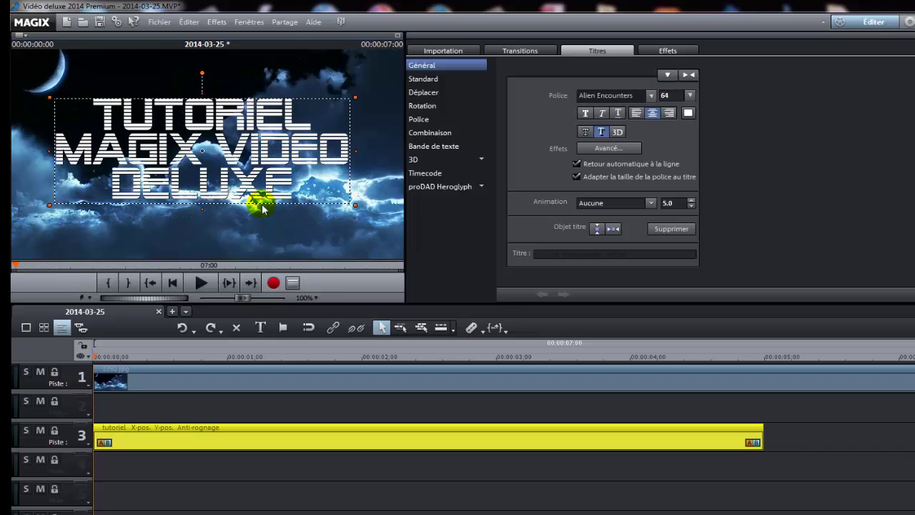
pyautogui.moveTo(355, 204); pyautogui.dragTo(385, 214)
pyautogui.moveTo(51, 215); pyautogui.dragTo(148, 192)
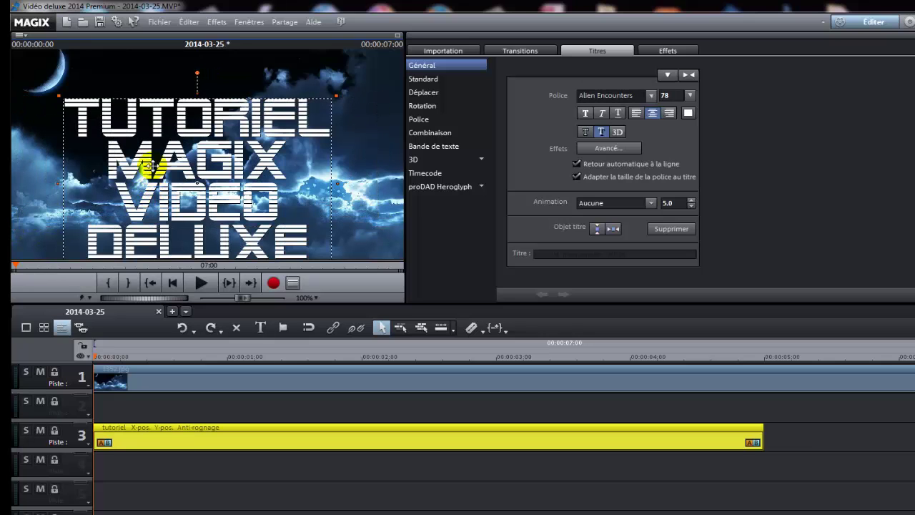
pyautogui.moveTo(57, 96); pyautogui.dragTo(30, 98)
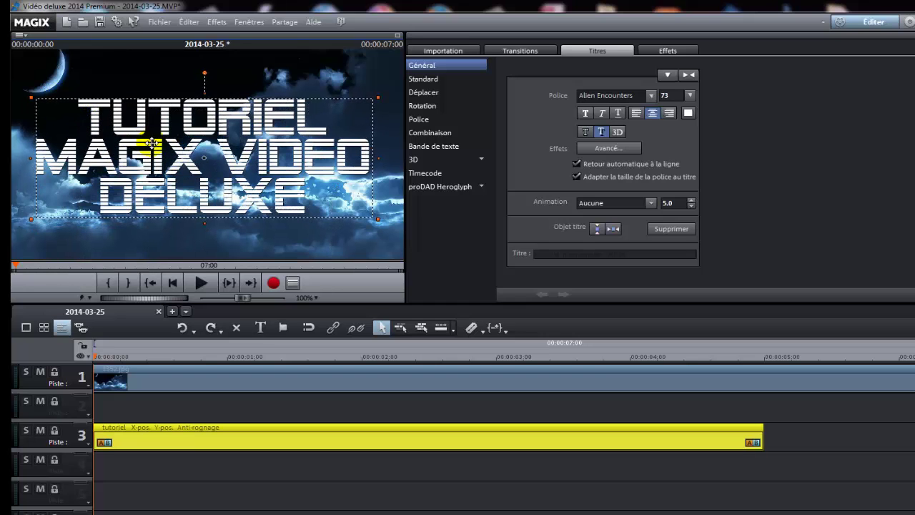
pyautogui.moveTo(148, 145); pyautogui.dragTo(172, 153)
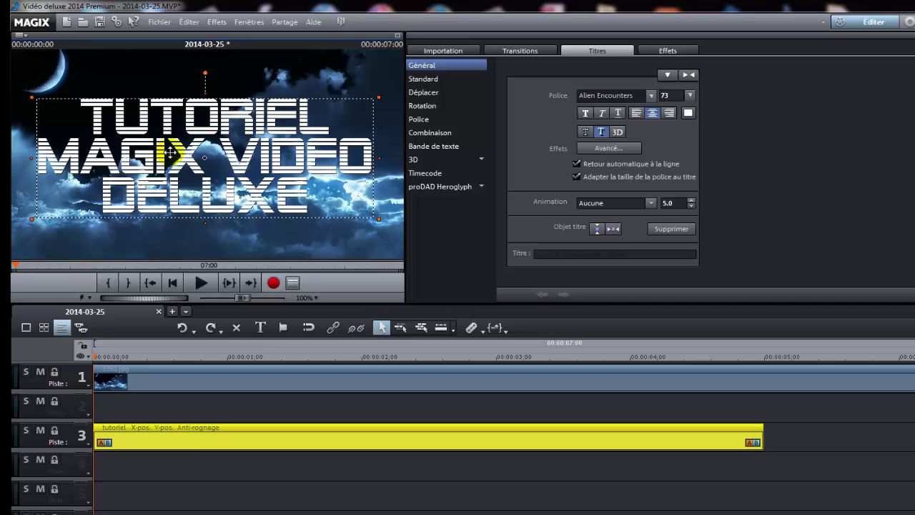
# Step: Add a cyan border with a width of 4 to the title text in the advanced text effects
pyautogui.click(687, 113)
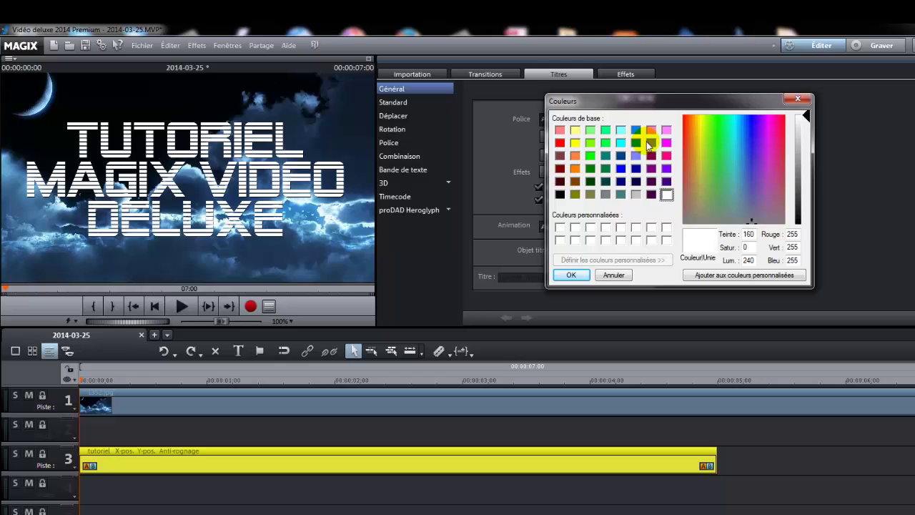
pyautogui.click(798, 98)
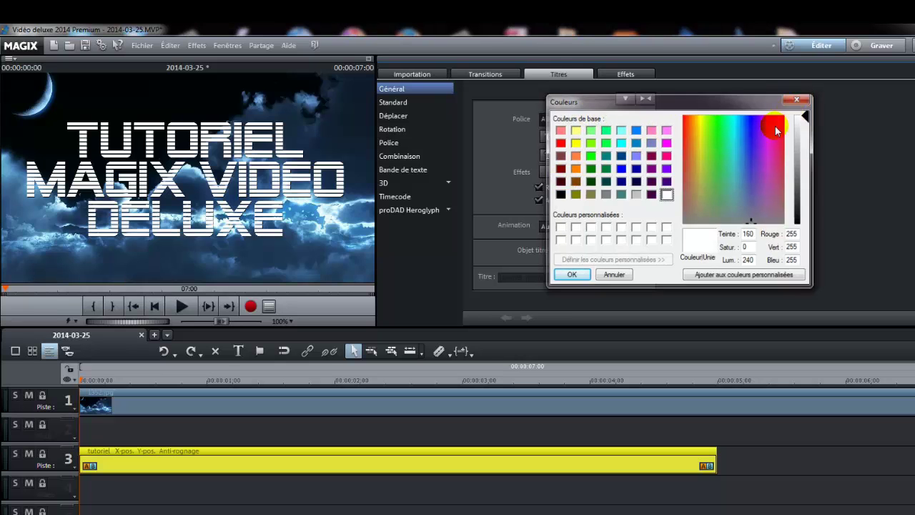
pyautogui.click(573, 176)
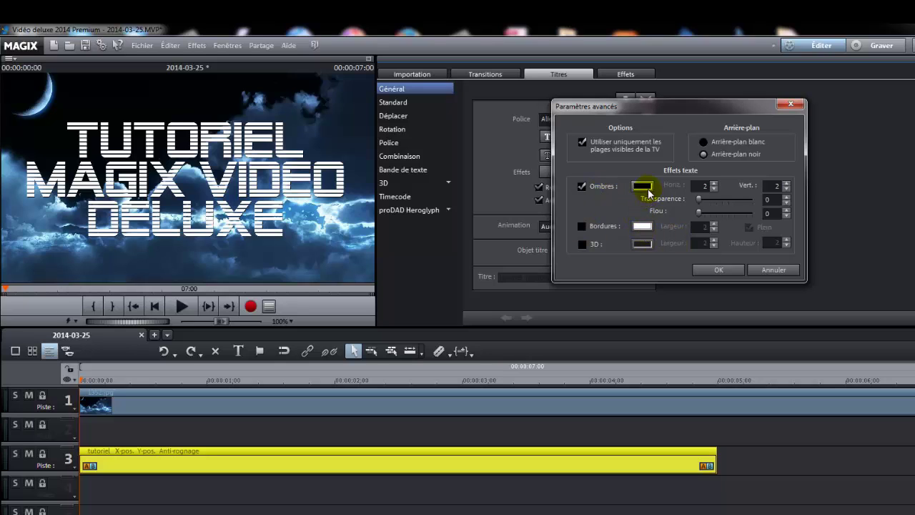
pyautogui.click(583, 226)
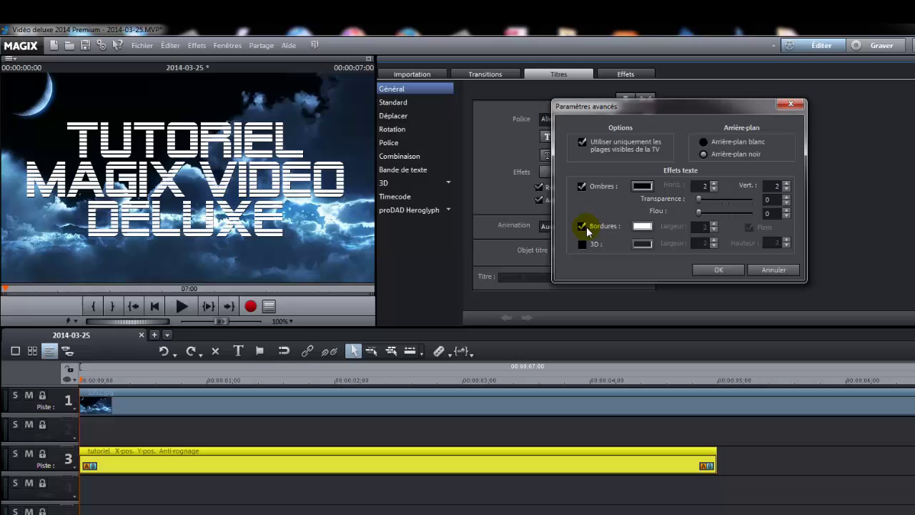
pyautogui.click(642, 226)
pyautogui.click(619, 143)
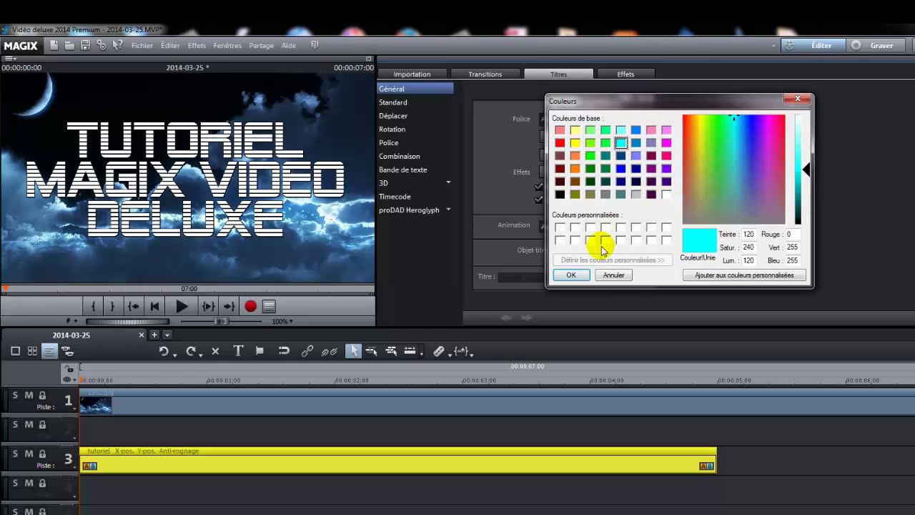
pyautogui.click(571, 274)
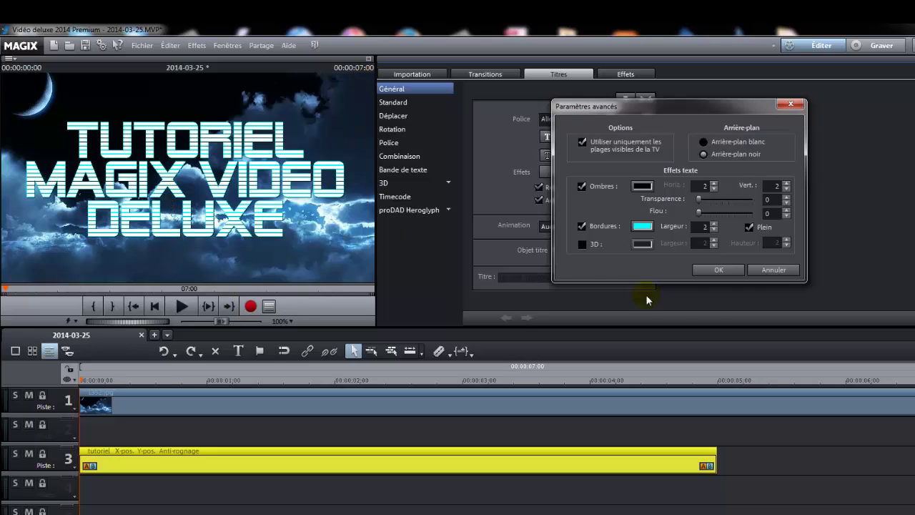
pyautogui.click(714, 225)
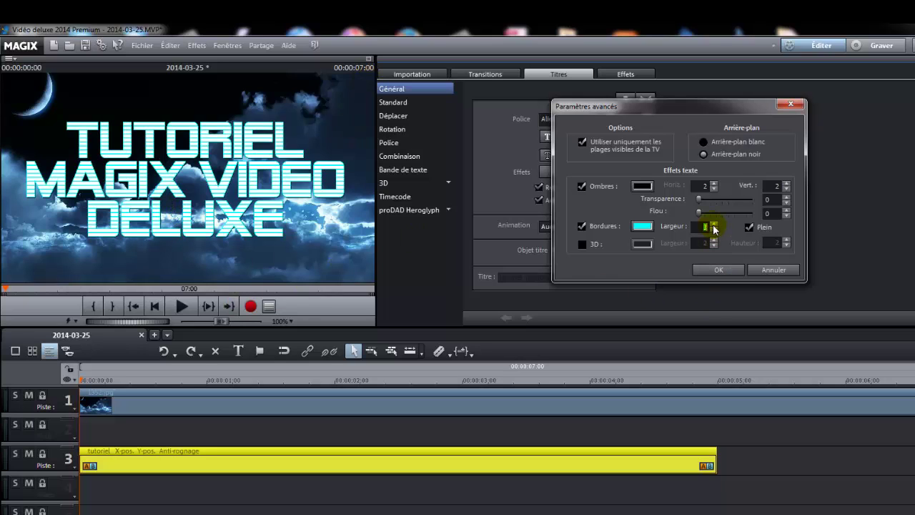
pyautogui.doubleClick(713, 229)
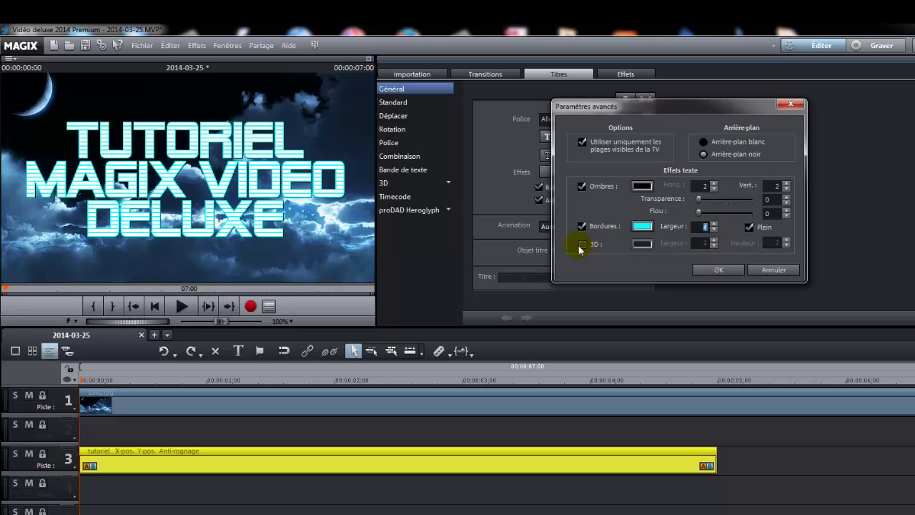
# Step: Give the title a magenta 3D effect with a width of 3, apply the effects, and check the result in full screen
pyautogui.click(583, 245)
pyautogui.click(647, 246)
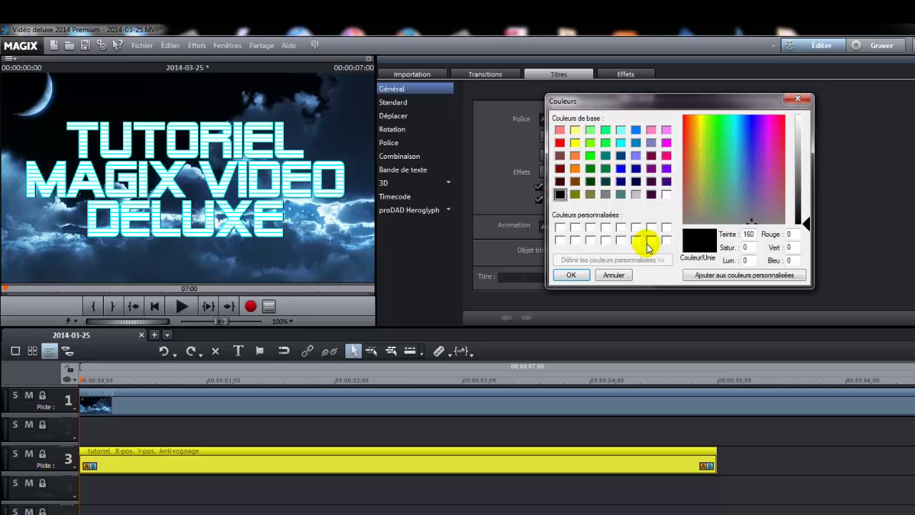
pyautogui.click(665, 143)
pyautogui.click(614, 275)
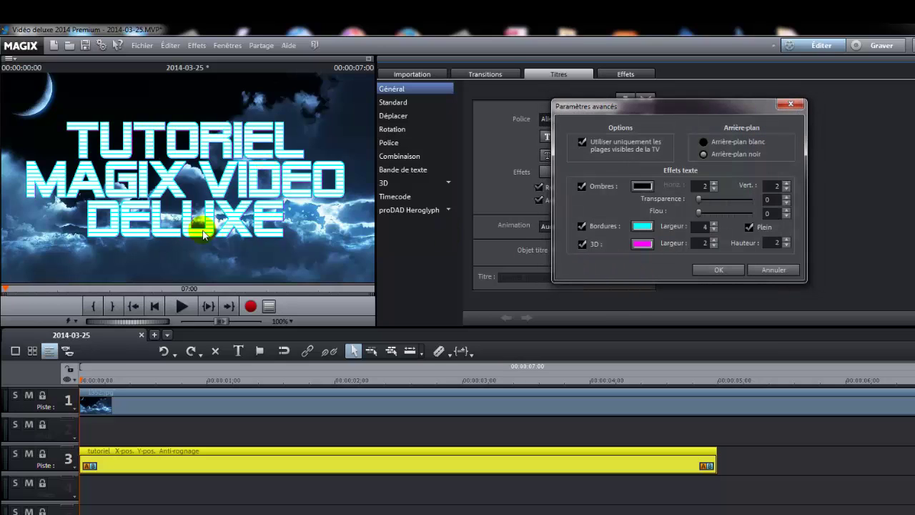
pyautogui.click(714, 241)
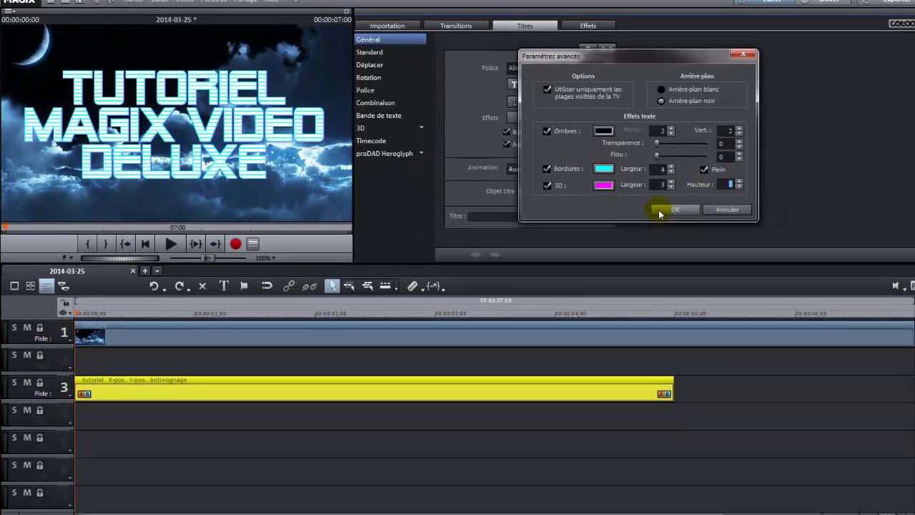
pyautogui.click(718, 270)
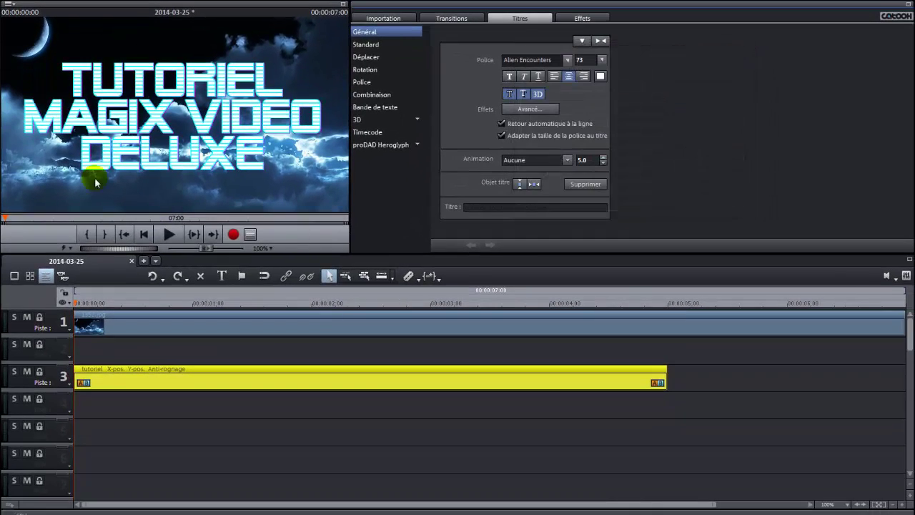
pyautogui.click(341, 6)
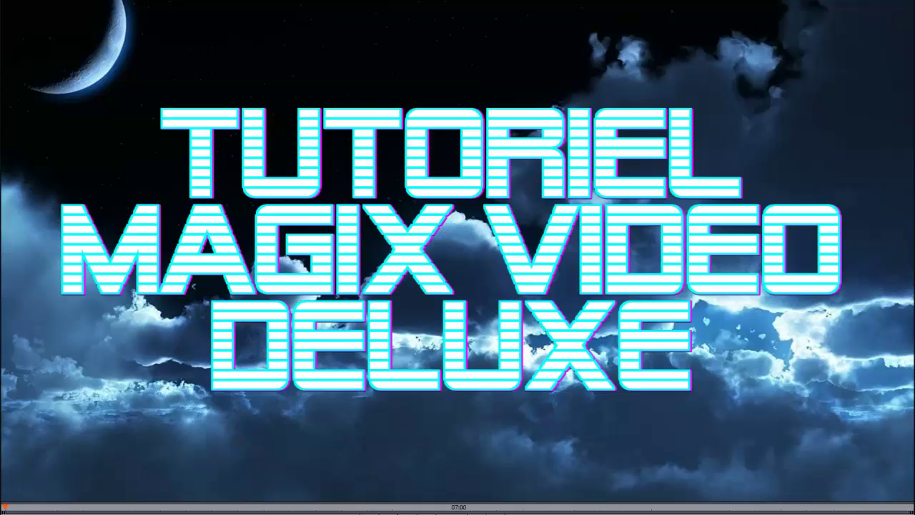
pyautogui.press('Escape')
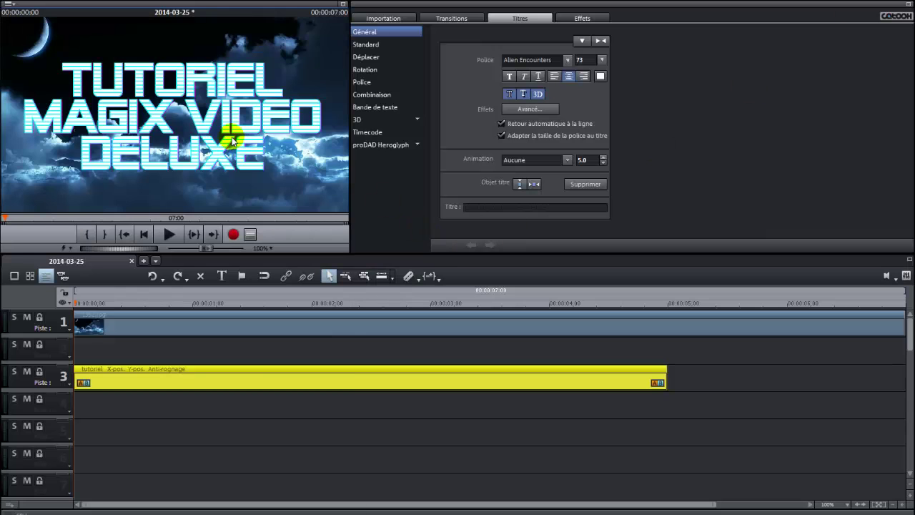
# Step: Move the title clip to track 2 so that it starts at 00:00:01:00
pyautogui.moveTo(285, 381); pyautogui.dragTo(404, 384)
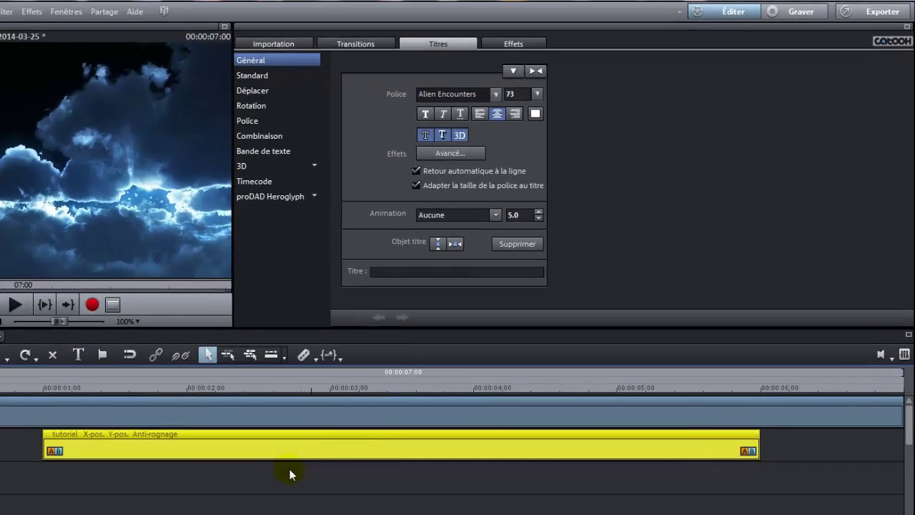
# Step: Add the standard Balayage transition on track 3, aligned with the start of the title clip at 00:00:01:00
pyautogui.click(359, 42)
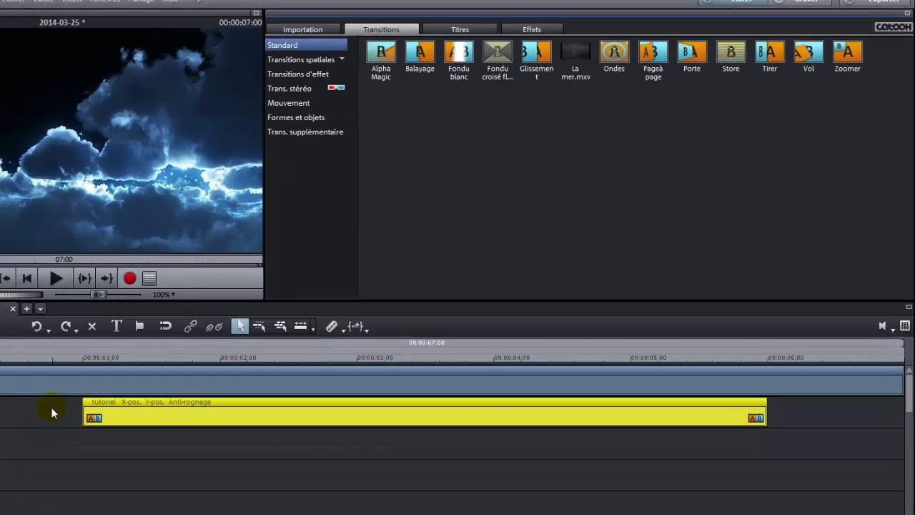
pyautogui.moveTo(0, 347); pyautogui.dragTo(95, 378)
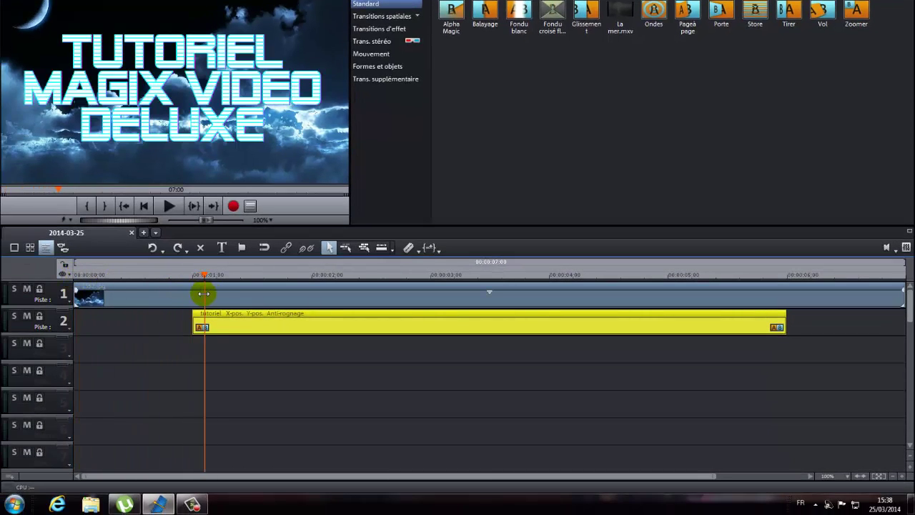
pyautogui.moveTo(204, 293); pyautogui.dragTo(213, 294)
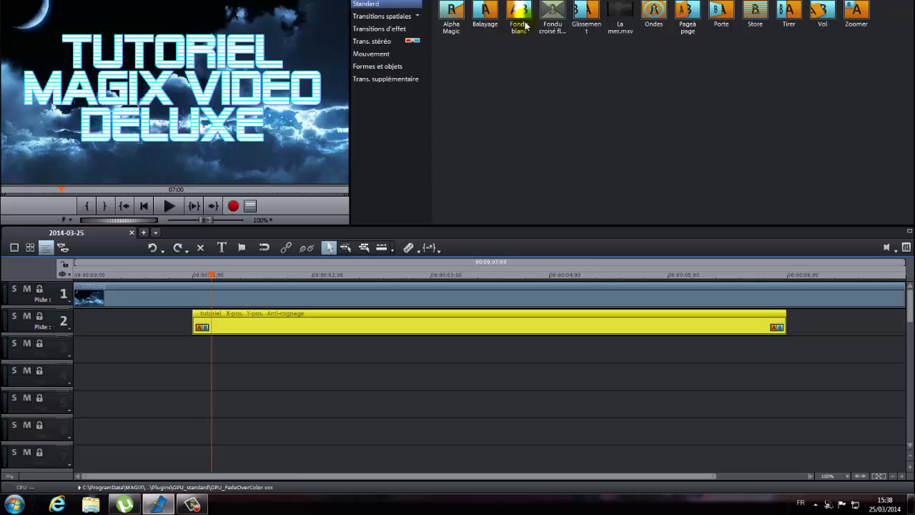
pyautogui.click(485, 16)
pyautogui.moveTo(438, 204); pyautogui.dragTo(232, 353)
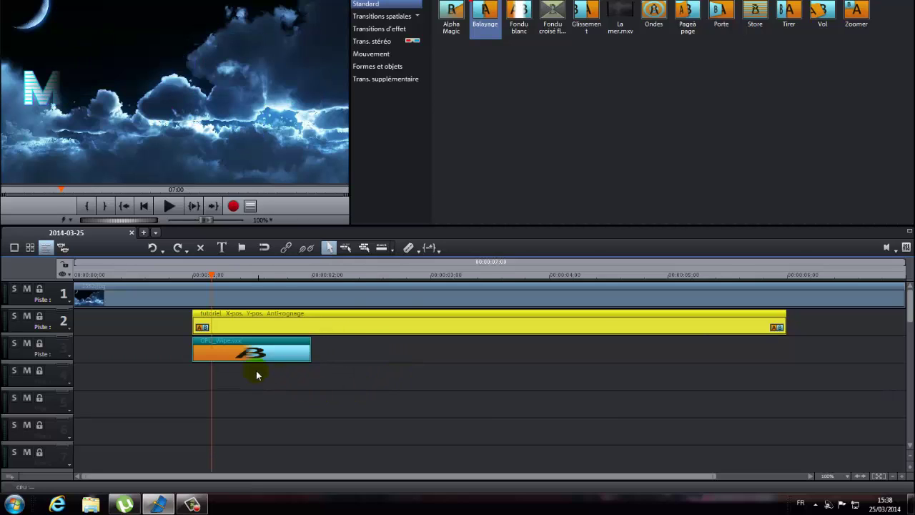
# Step: Scrub through the Balayage transition and play the intro from the beginning to check how the title appears
pyautogui.moveTo(207, 279); pyautogui.dragTo(317, 303)
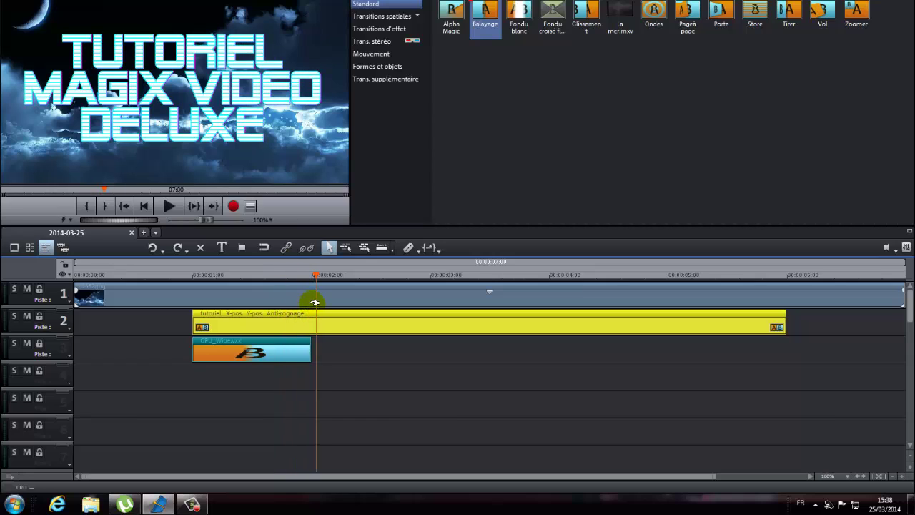
pyautogui.click(145, 207)
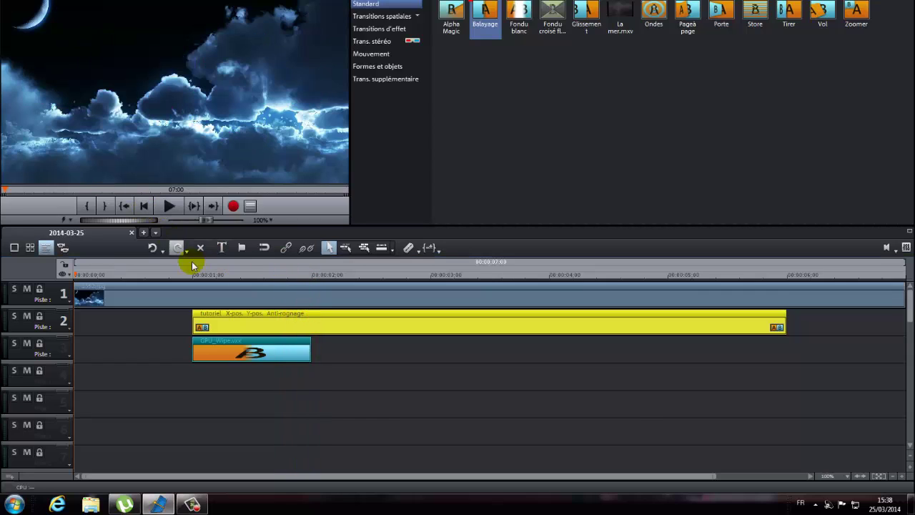
pyautogui.click(168, 206)
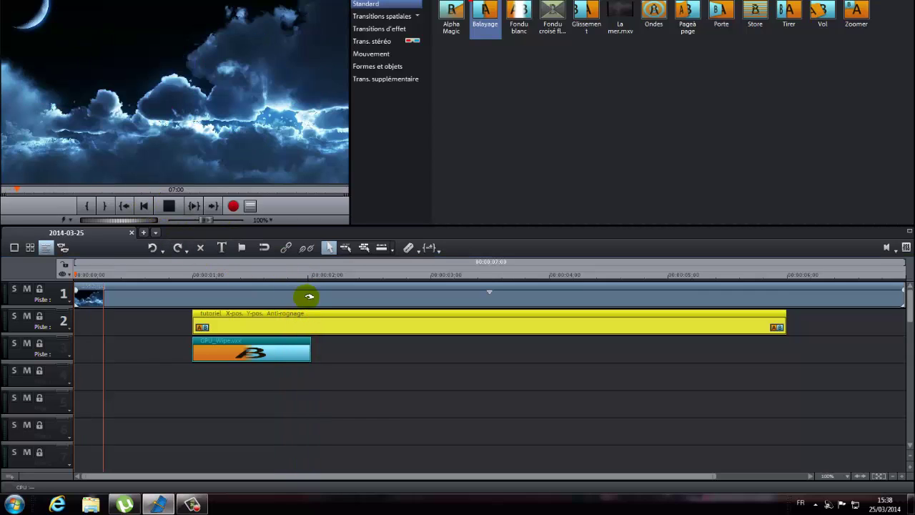
pyautogui.click(169, 206)
pyautogui.click(291, 346)
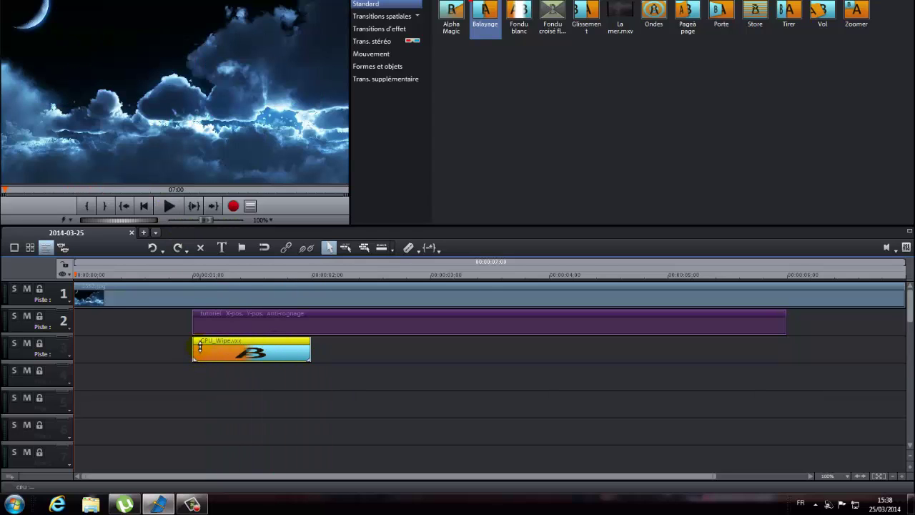
pyautogui.click(392, 359)
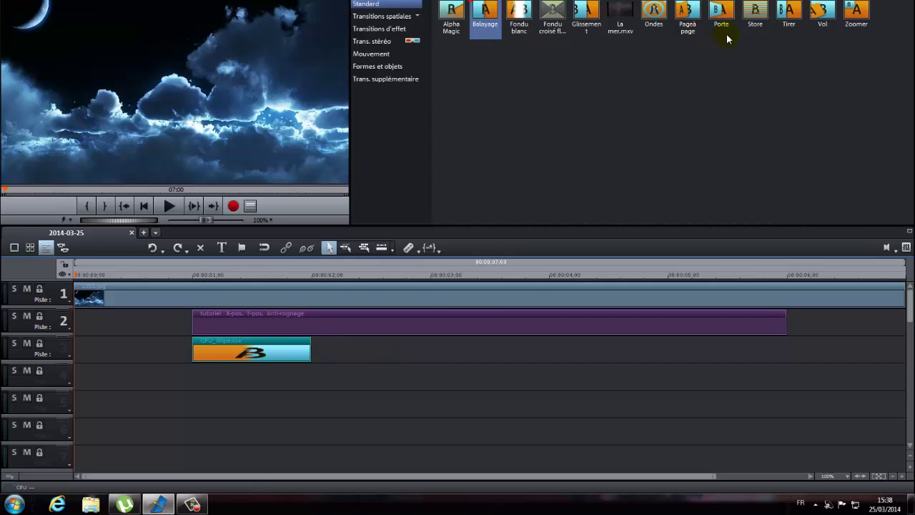
pyautogui.click(520, 8)
pyautogui.moveTo(537, 258); pyautogui.dragTo(706, 346)
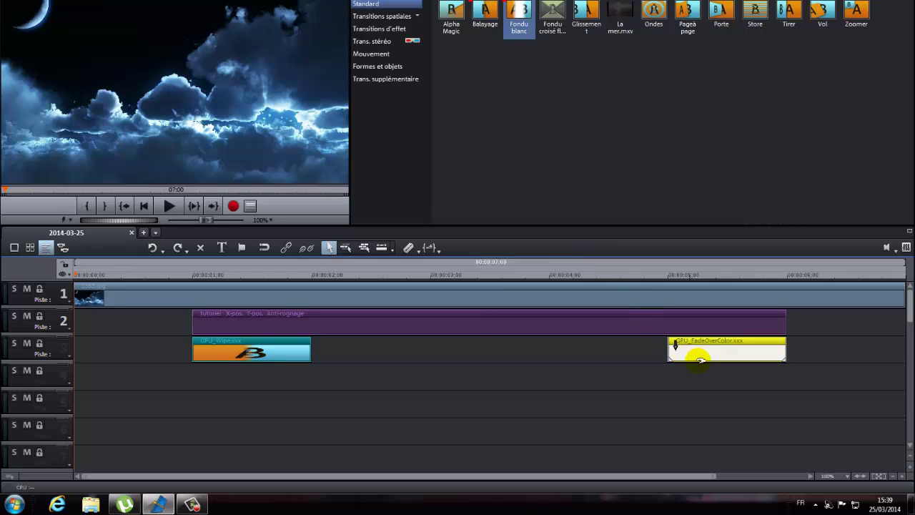
pyautogui.press('Delete')
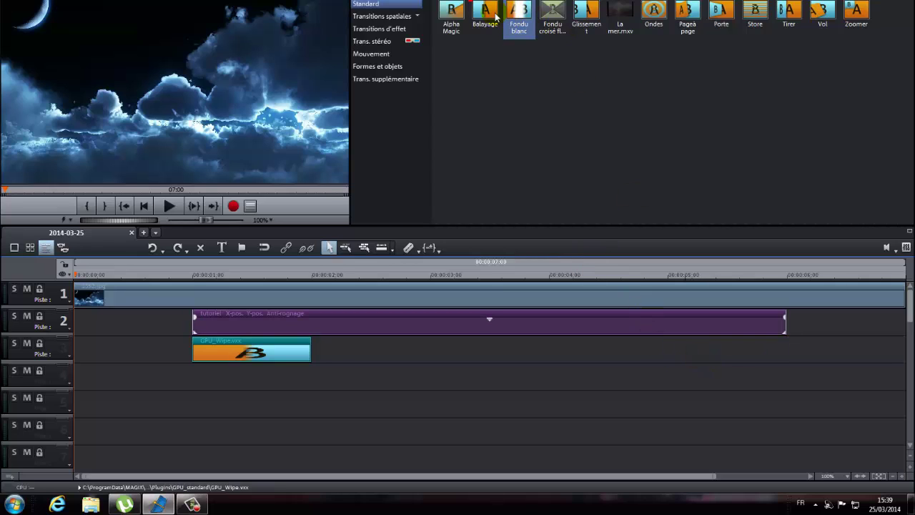
# Step: Shorten the title clip to end at 00:00:04:00 and place a second Balayage transition on track 3, aligned with that end
pyautogui.moveTo(500, 91); pyautogui.dragTo(710, 356)
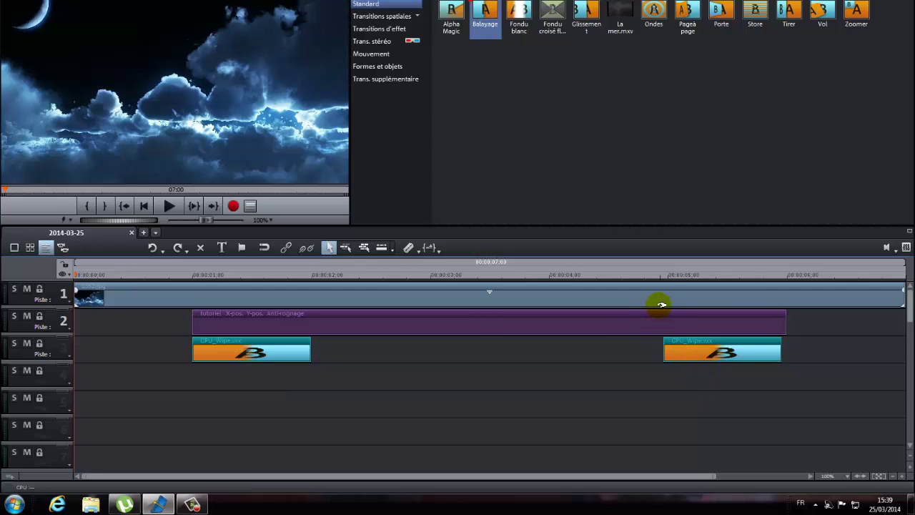
pyautogui.moveTo(785, 321); pyautogui.dragTo(549, 332)
pyautogui.moveTo(704, 346); pyautogui.dragTo(472, 347)
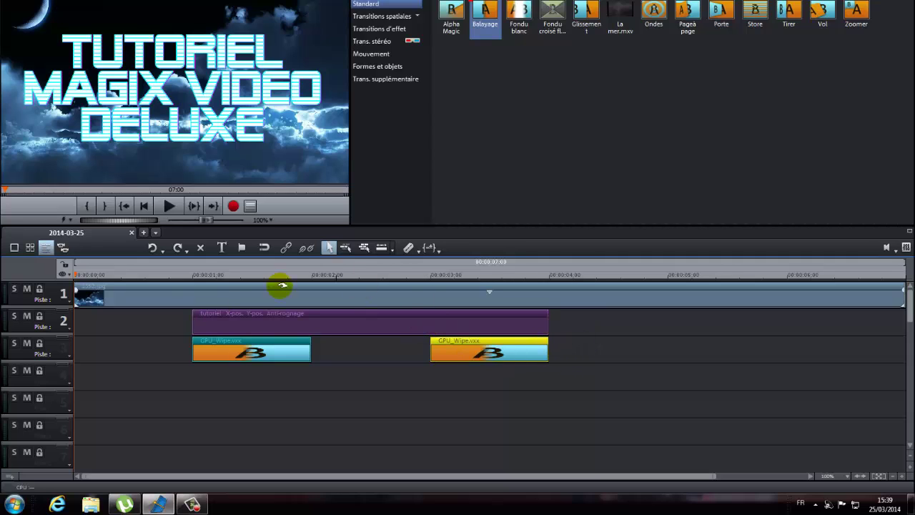
# Step: Play the sequence twice from 00:00:01:00 to check both Balayage transitions on the title
pyautogui.click(190, 274)
pyautogui.click(164, 206)
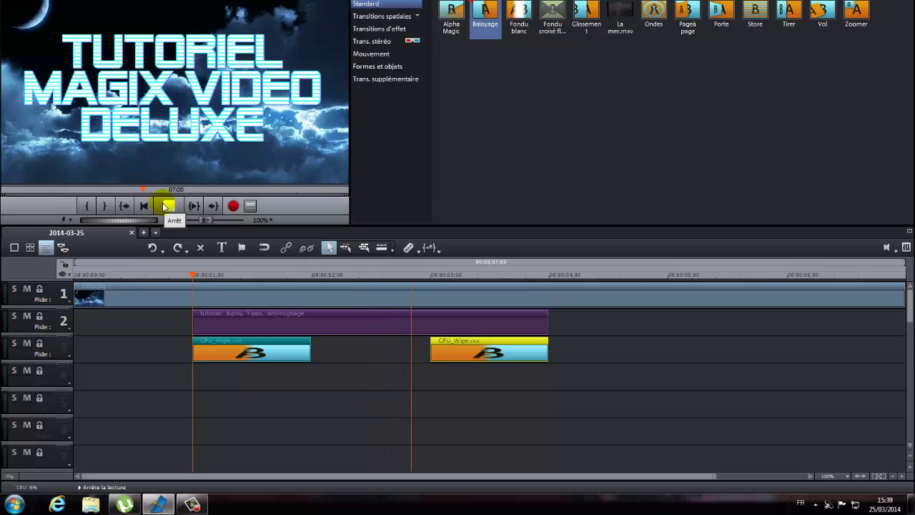
pyautogui.click(164, 206)
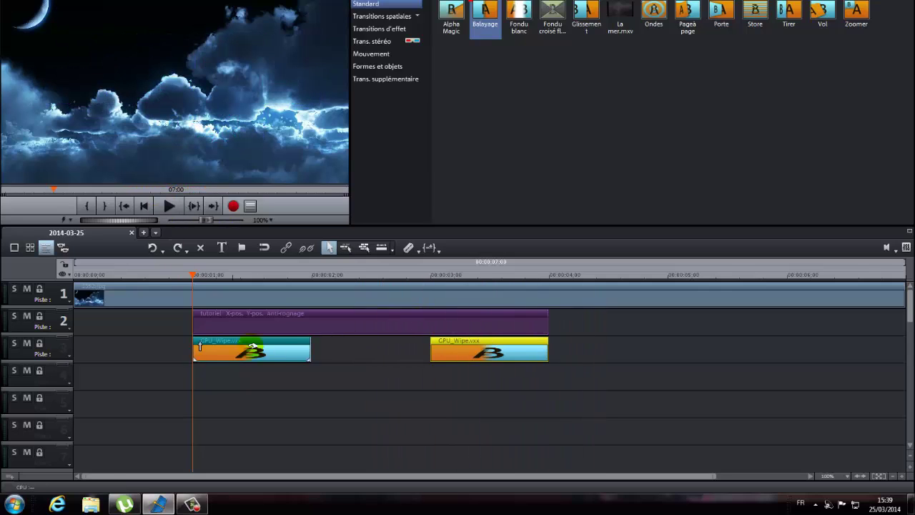
pyautogui.click(167, 206)
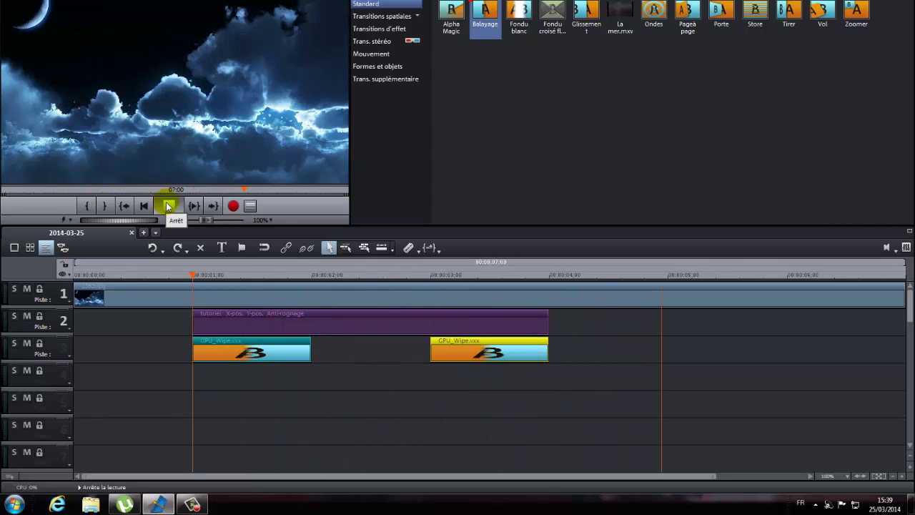
pyautogui.click(169, 207)
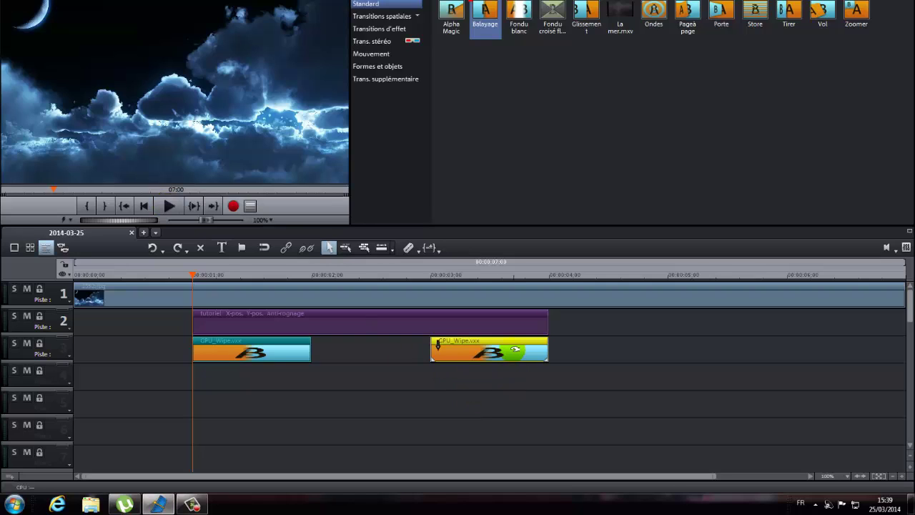
# Step: Set the direction of the closing Balayage transition to right-to-left and play the sequence from just before the title
pyautogui.click(500, 355)
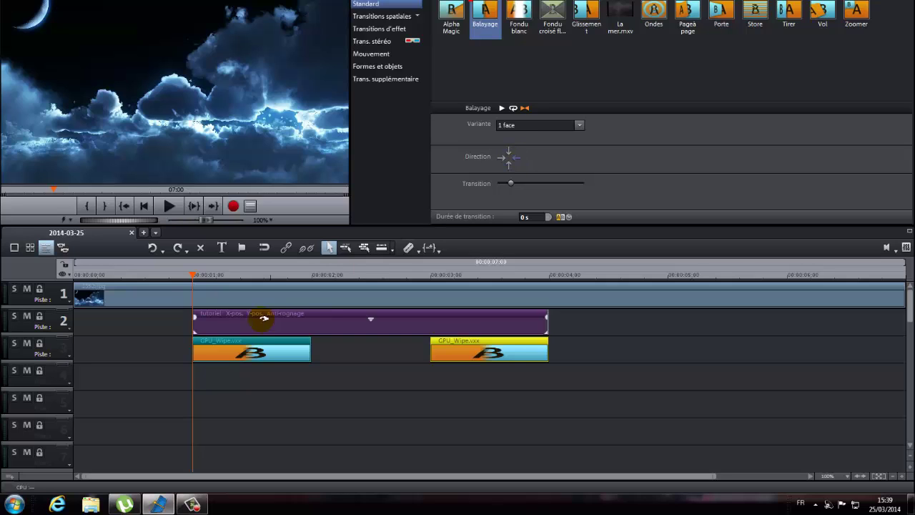
pyautogui.moveTo(193, 275)
pyautogui.mouseDown()
pyautogui.moveTo(577, 310)
pyautogui.moveTo(154, 282)
pyautogui.mouseUp()
pyautogui.click(169, 207)
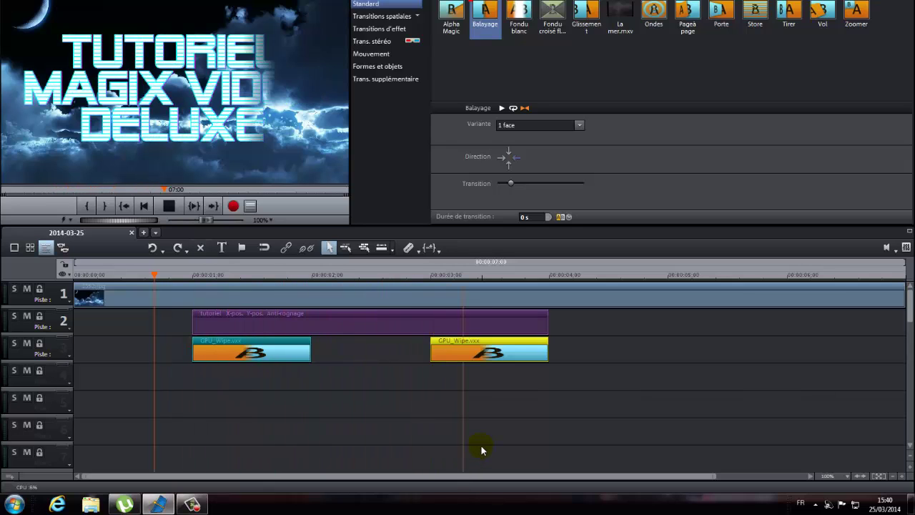
pyautogui.click(169, 205)
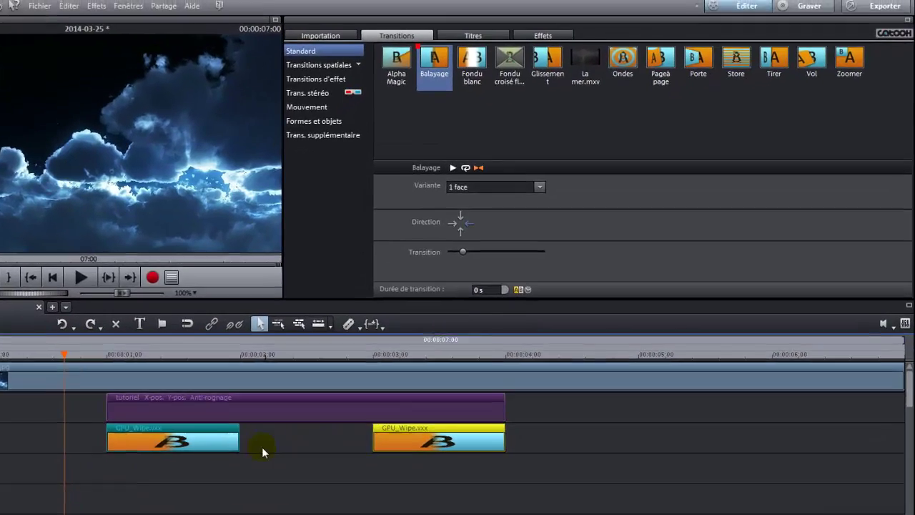
# Step: Set the opening Balayage transition's variant to 2 faces and raise its Transition slider slightly
pyautogui.click(306, 348)
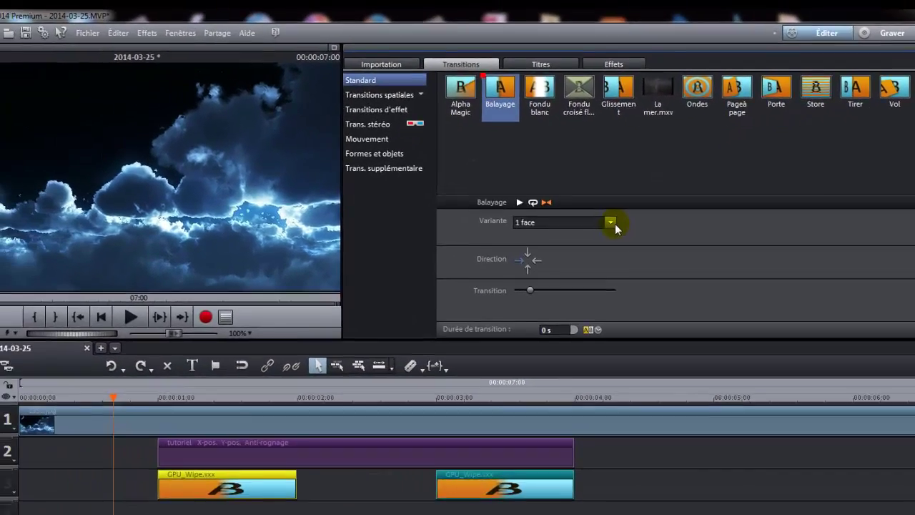
pyautogui.click(610, 222)
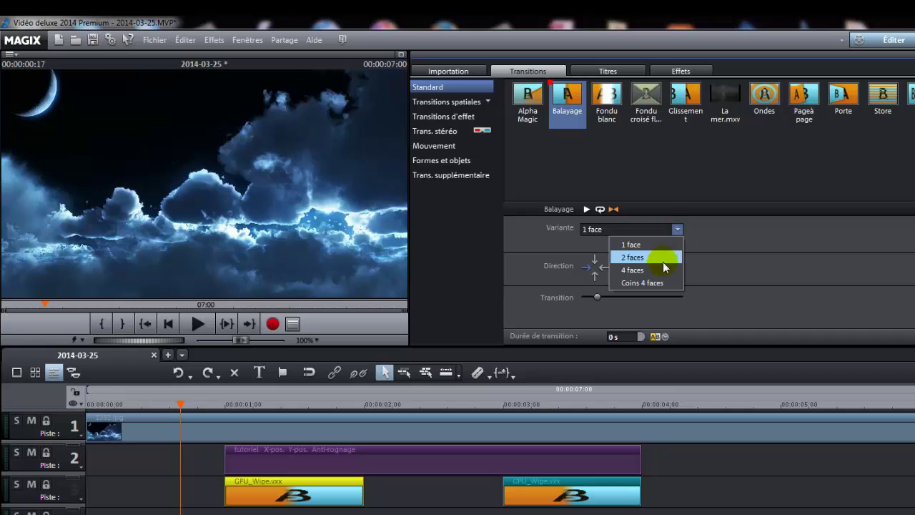
pyautogui.click(601, 249)
pyautogui.click(198, 324)
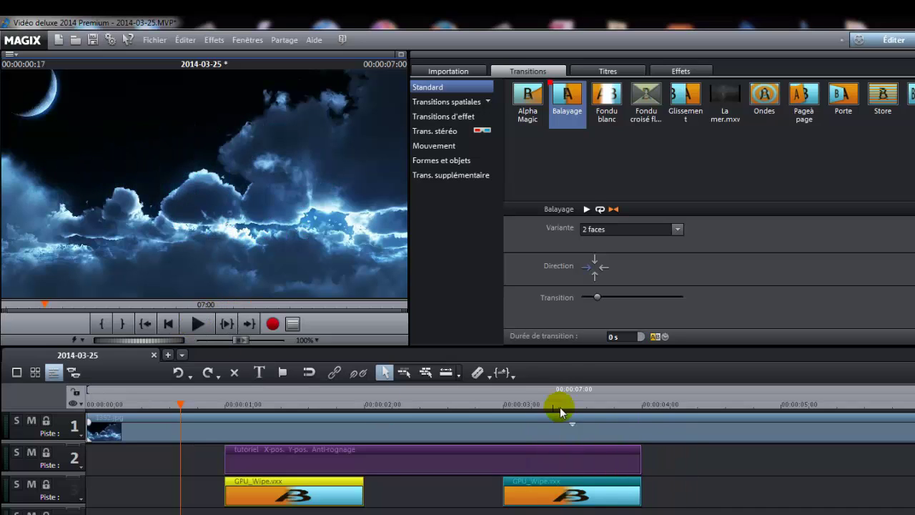
pyautogui.moveTo(597, 297); pyautogui.dragTo(610, 300)
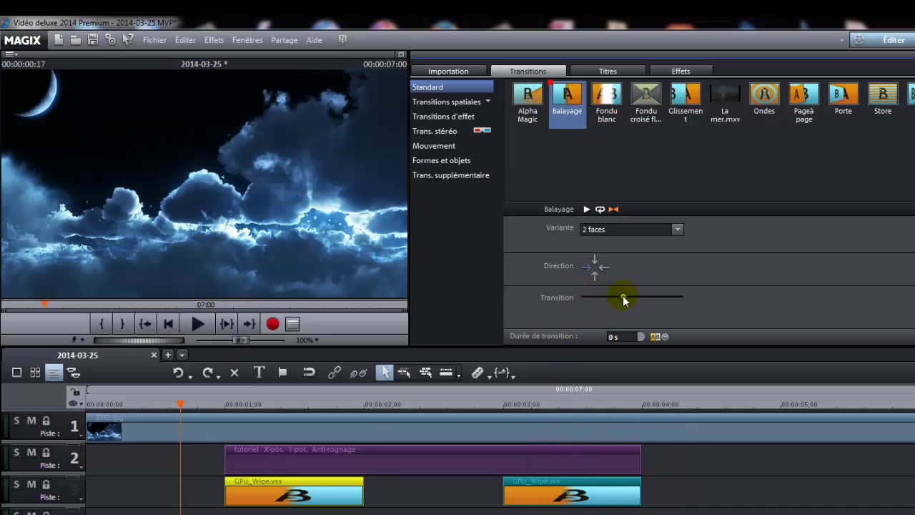
# Step: Play the sequence twice to check the adjusted opening transition together with the closing one
pyautogui.click(199, 324)
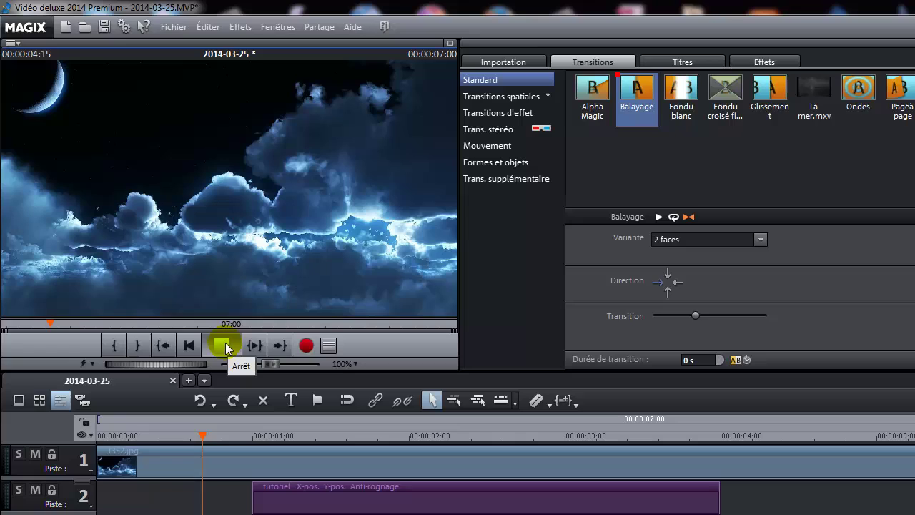
pyautogui.click(226, 342)
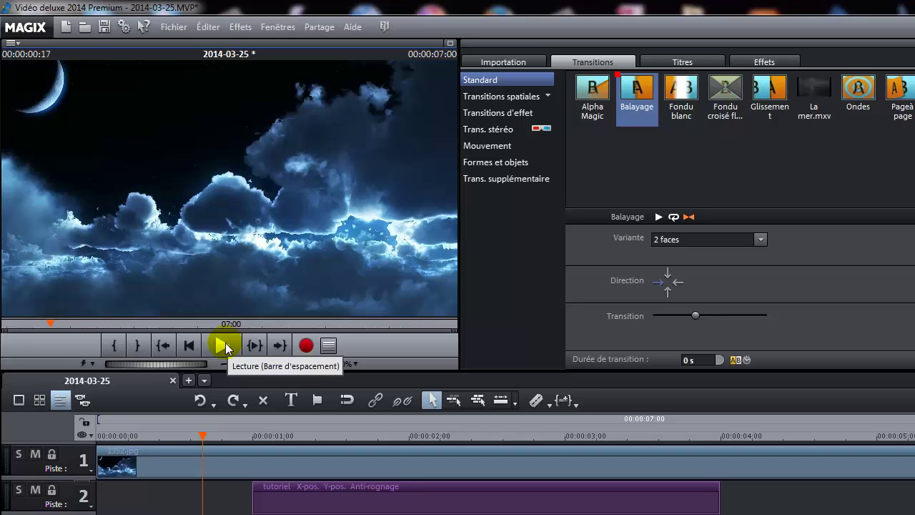
pyautogui.click(225, 343)
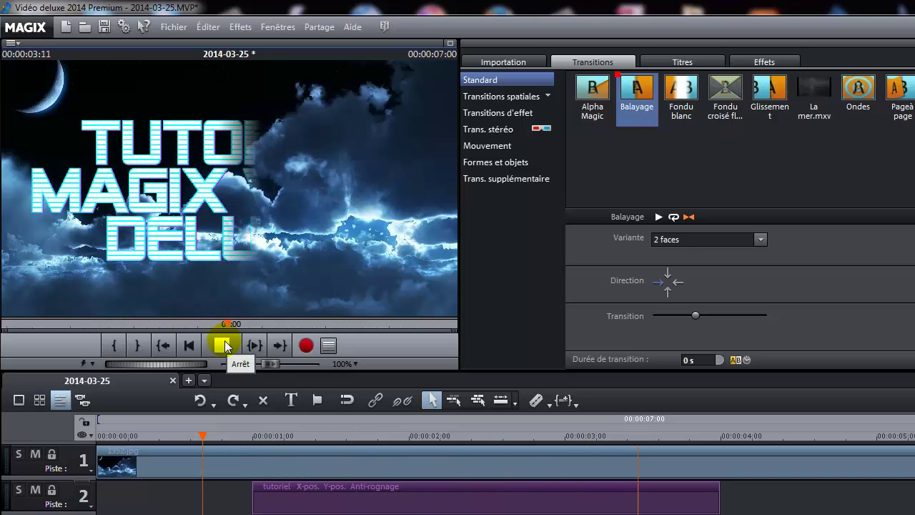
pyautogui.click(225, 346)
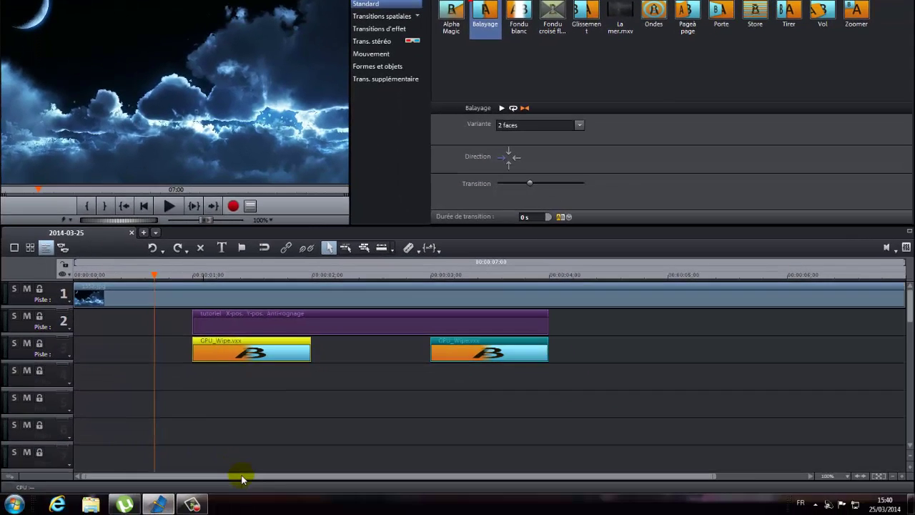
# Step: Insert a new title at 00:00:01:00 on track 4 using the Général title settings
pyautogui.moveTo(241, 476); pyautogui.dragTo(294, 478)
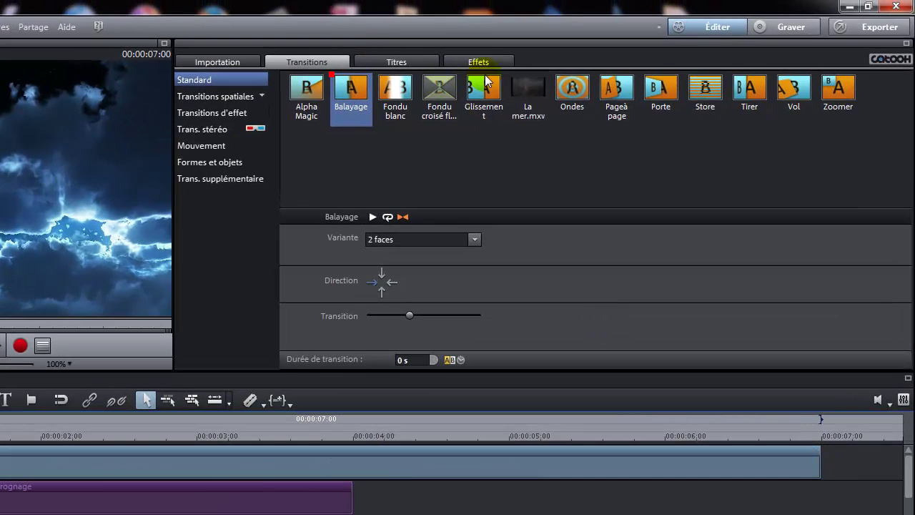
pyautogui.click(487, 63)
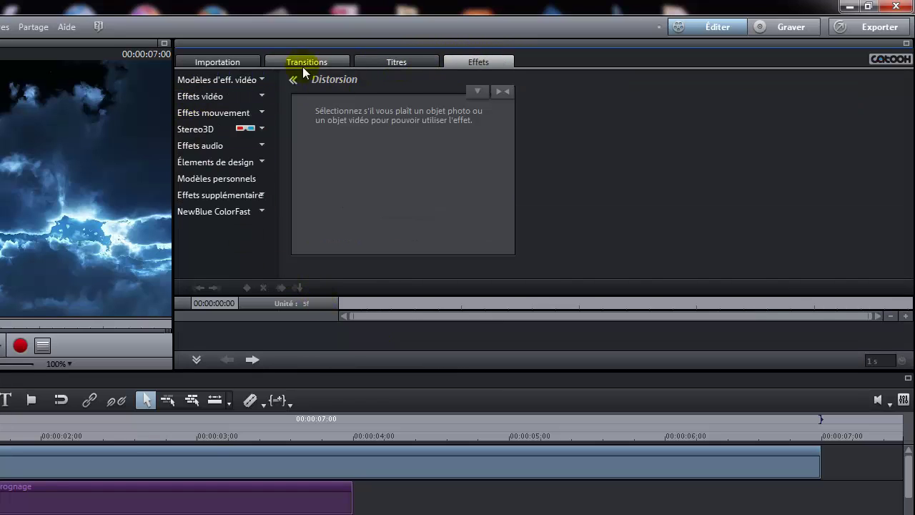
pyautogui.click(406, 63)
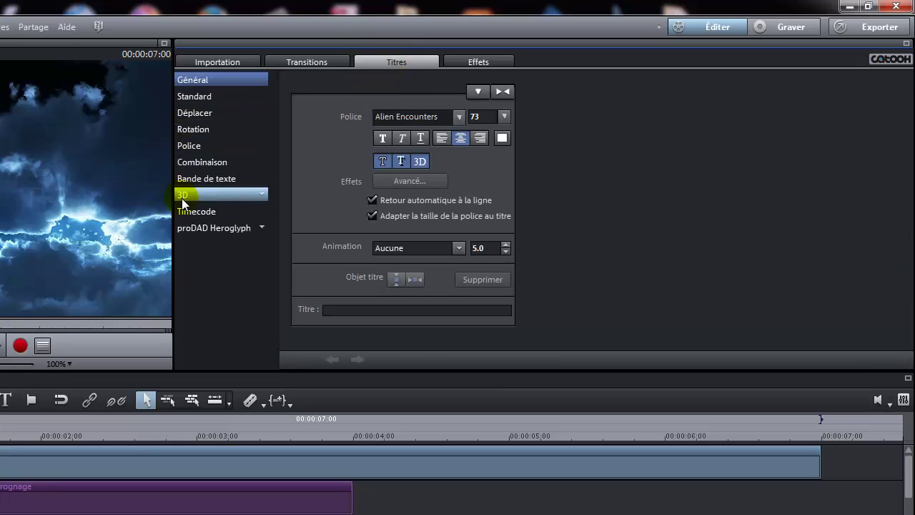
pyautogui.click(200, 97)
pyautogui.click(198, 81)
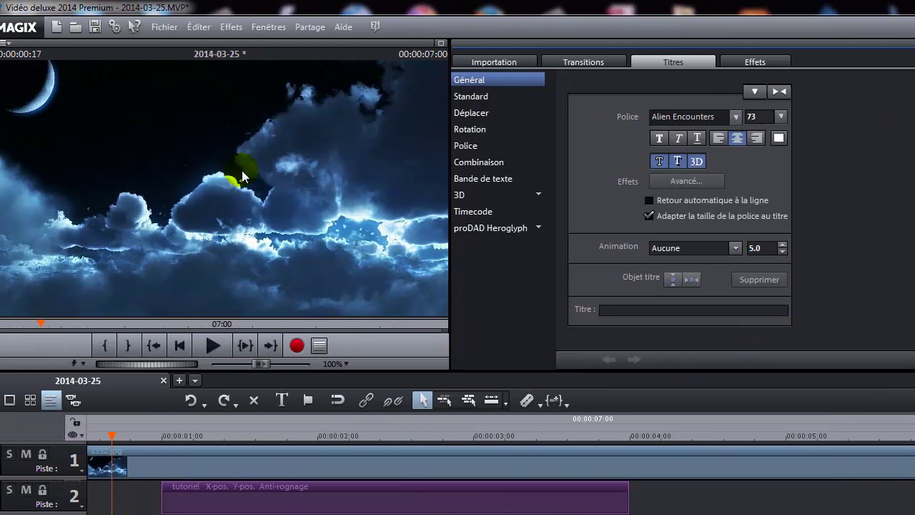
pyautogui.click(95, 177)
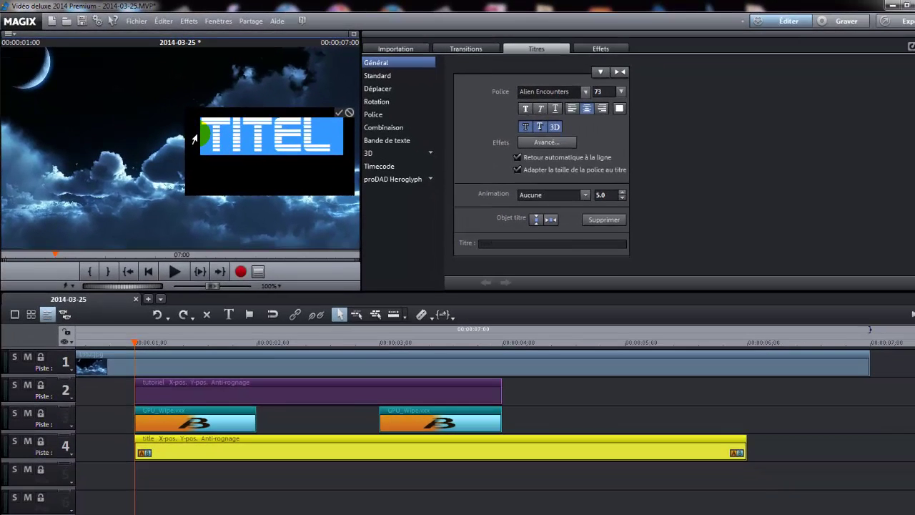
# Step: Set the new title's text to LOGICIEL DE MONTAGE, with each word on its own line
pyautogui.write('LOGICIEL')
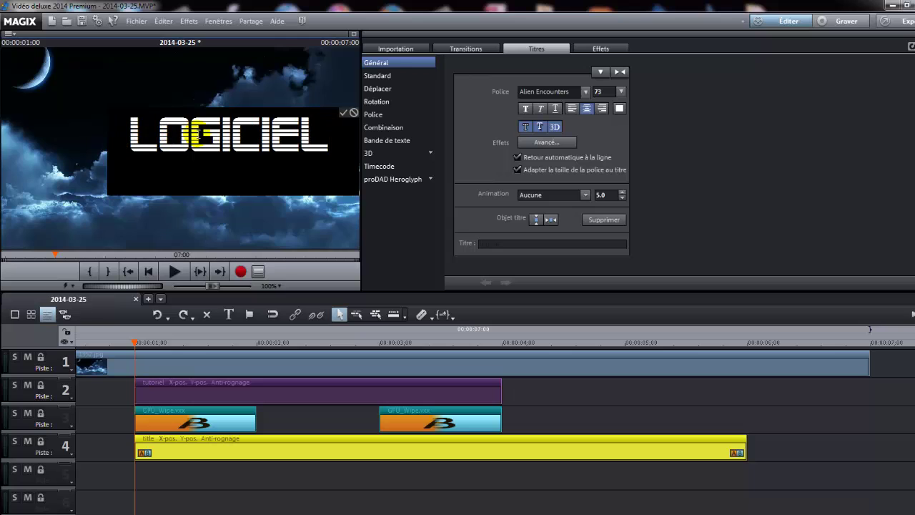
pyautogui.press('Return')
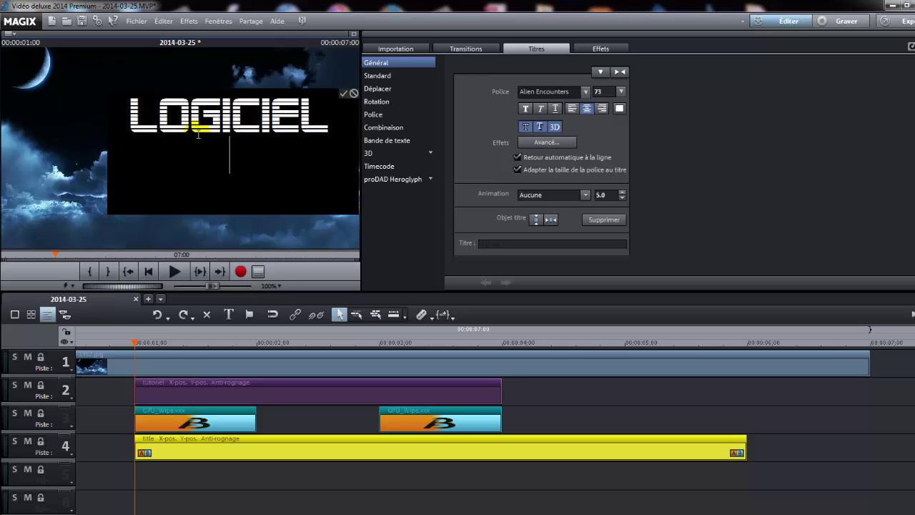
pyautogui.write('DE')
pyautogui.press('Return')
pyautogui.write('MO')
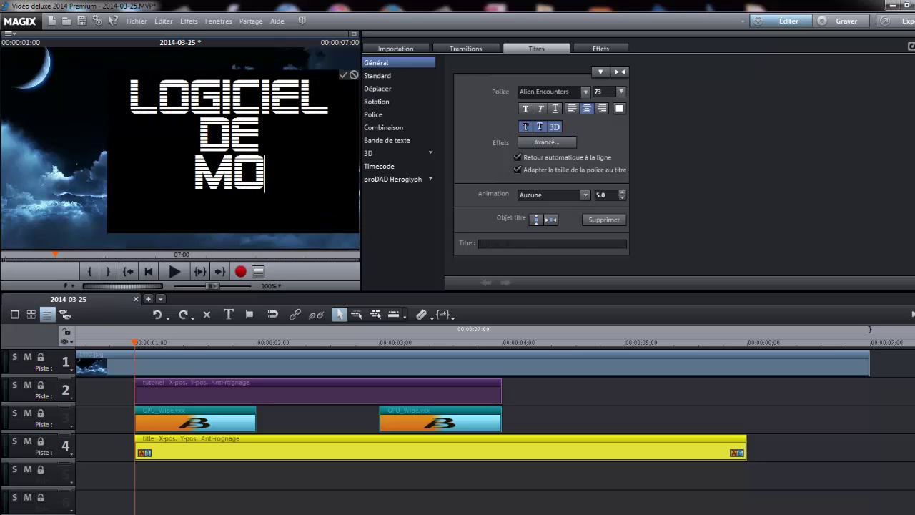
pyautogui.write('NTAGE')
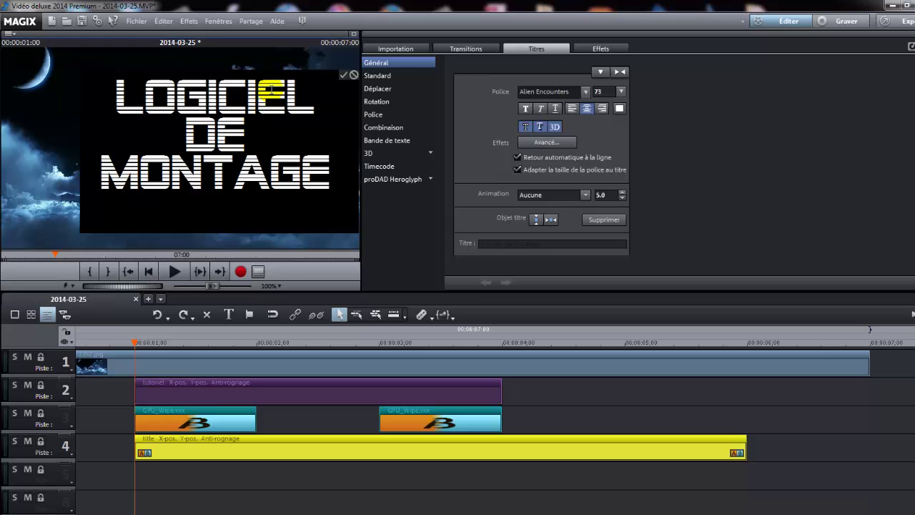
pyautogui.click(343, 75)
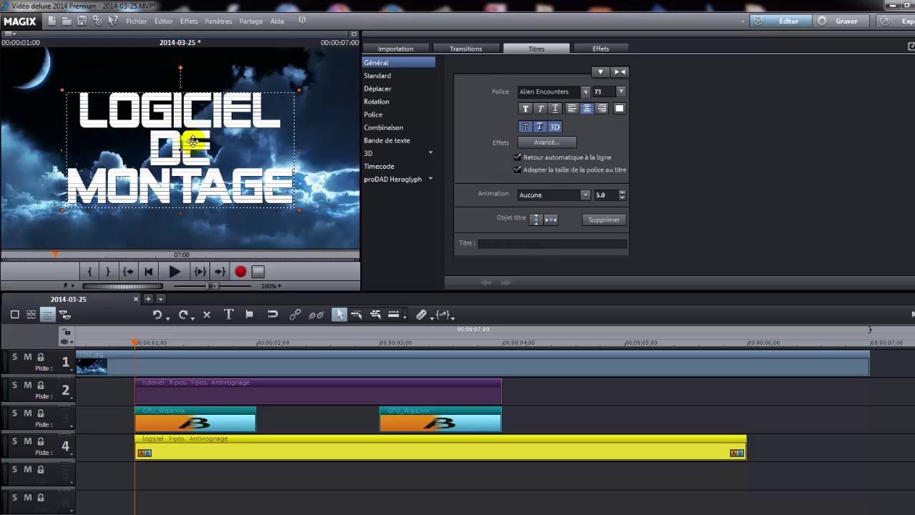
pyautogui.click(191, 179)
# Step: Move the LOGICIEL DE MONTAGE title along the timeline past the tutoriel title and its closing transition
pyautogui.click(392, 406)
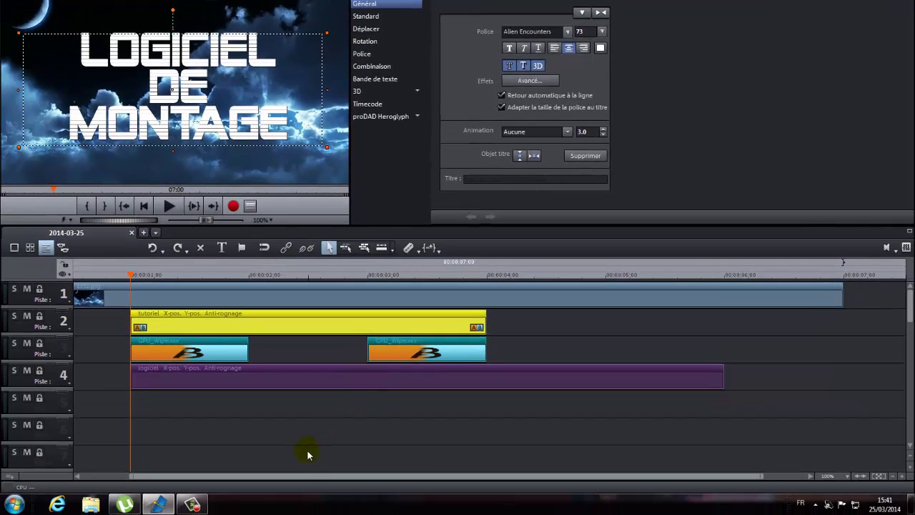
pyautogui.moveTo(305, 475); pyautogui.dragTo(347, 477)
pyautogui.moveTo(461, 378); pyautogui.dragTo(825, 337)
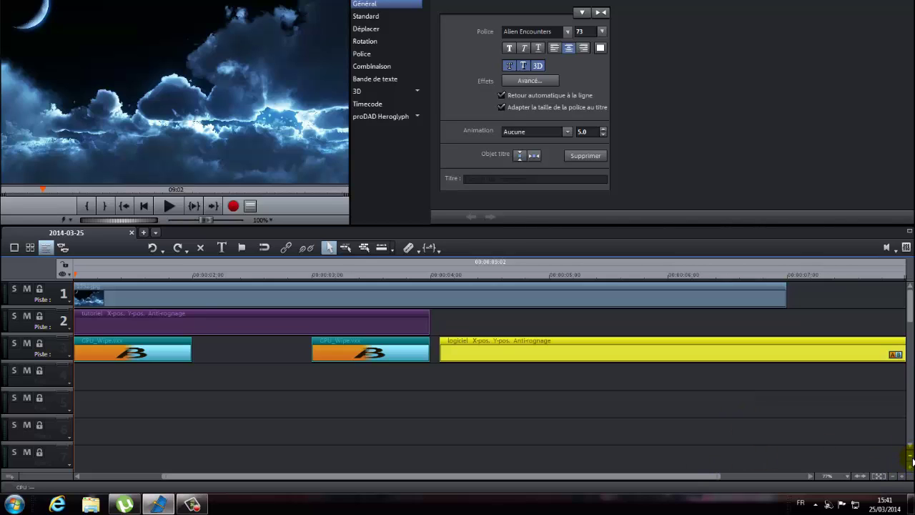
pyautogui.click(881, 476)
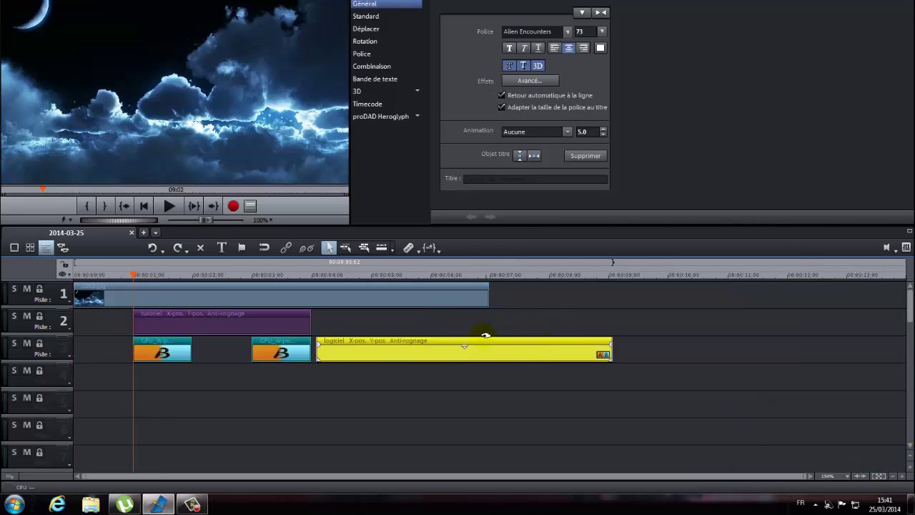
pyautogui.moveTo(490, 354); pyautogui.dragTo(573, 322)
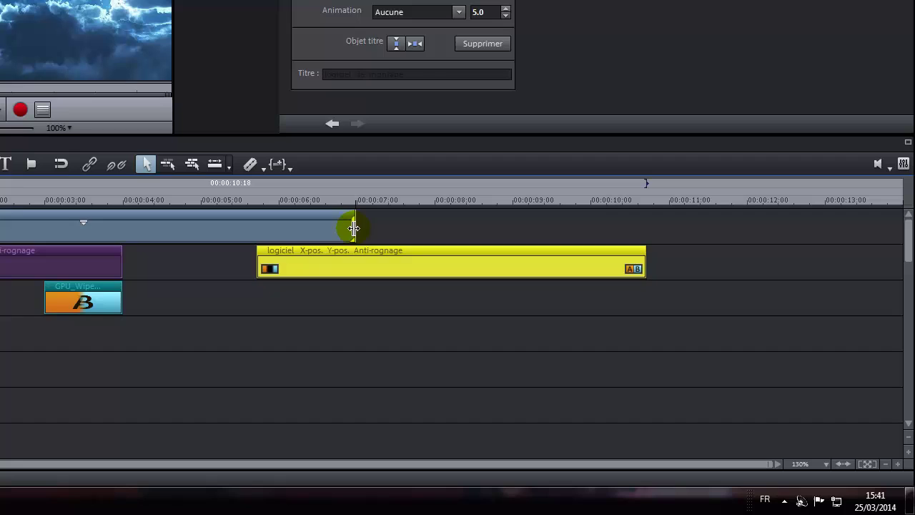
# Step: Shorten the night-sky image on track 1 to 00:06:01 and move the LOGICIEL DE MONTAGE title to track 3
pyautogui.moveTo(354, 228); pyautogui.dragTo(281, 227)
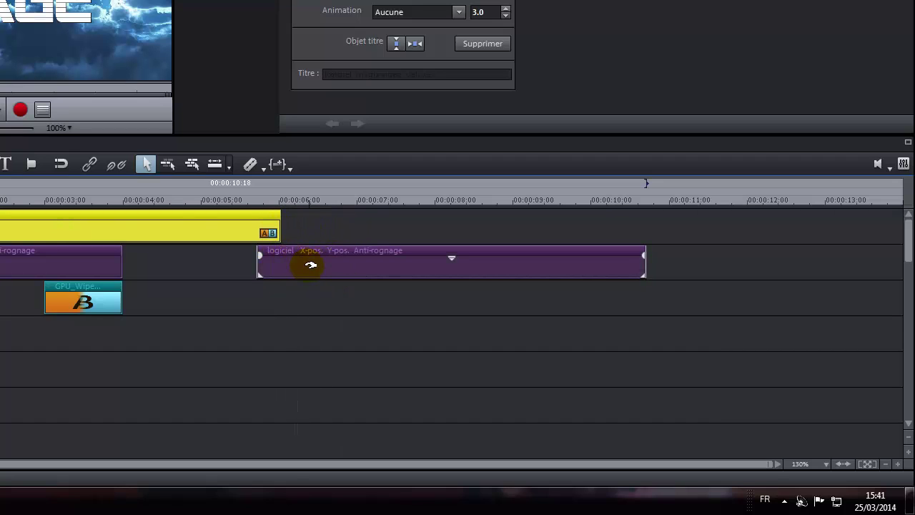
pyautogui.moveTo(307, 261); pyautogui.dragTo(306, 298)
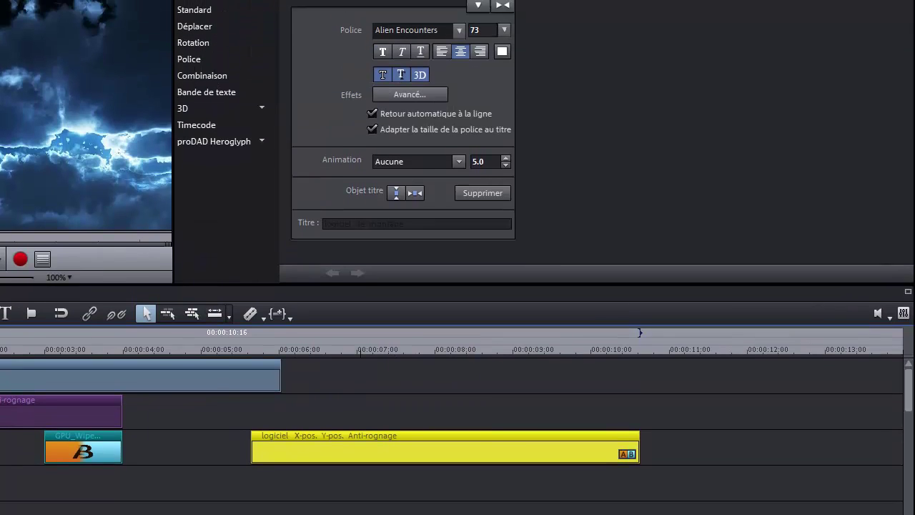
# Step: Add essaie 2.jpg from the Mes images folder to track 1, directly after the night-sky image
pyautogui.click(217, 62)
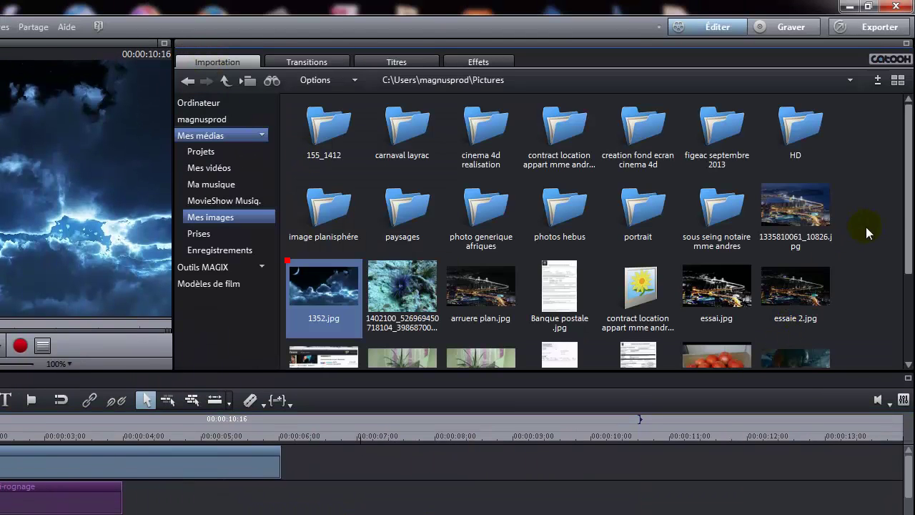
pyautogui.scroll(-1, 904, 252)
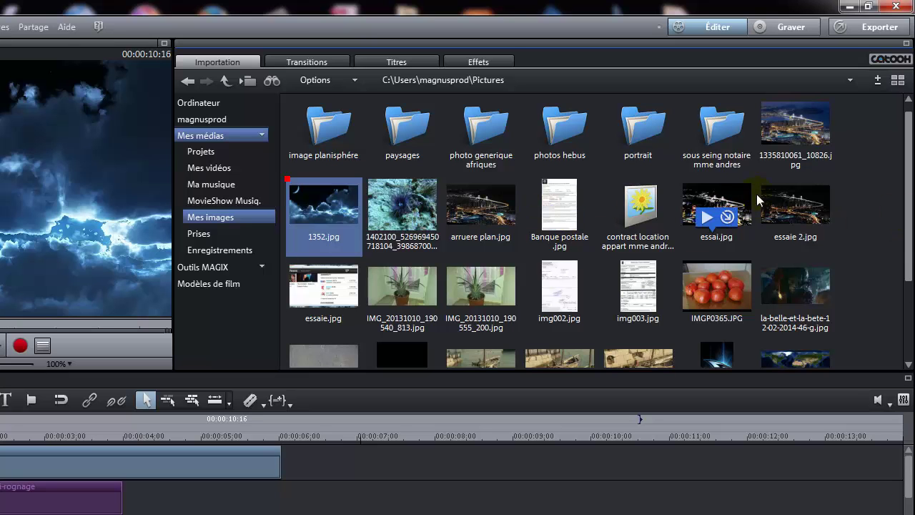
pyautogui.moveTo(794, 209); pyautogui.dragTo(338, 461)
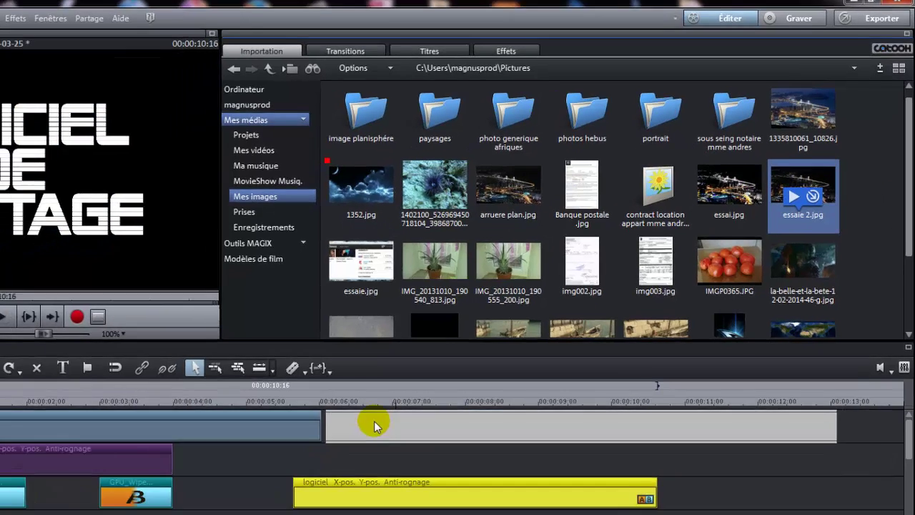
pyautogui.moveTo(374, 427); pyautogui.dragTo(376, 427)
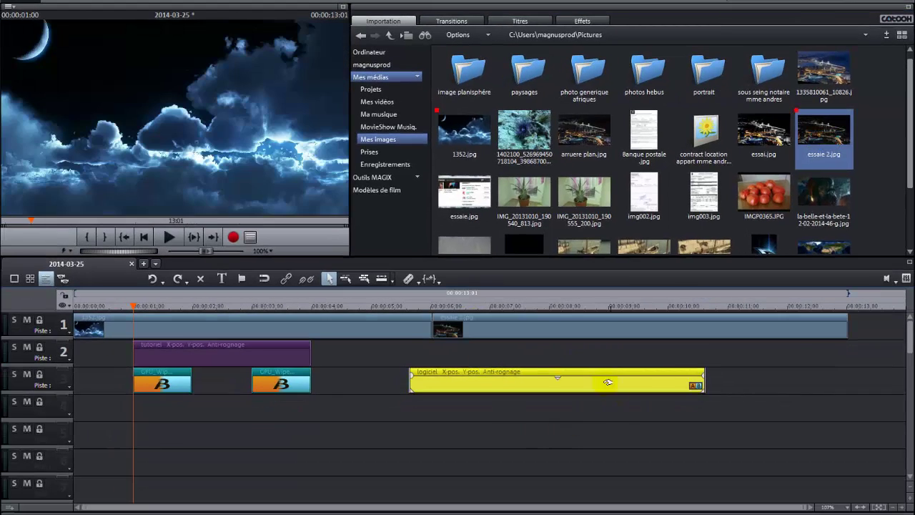
# Step: Place a Store transition between 1352.jpg and essaie 2.jpg in the storyboard view and scrub through it
pyautogui.click(12, 279)
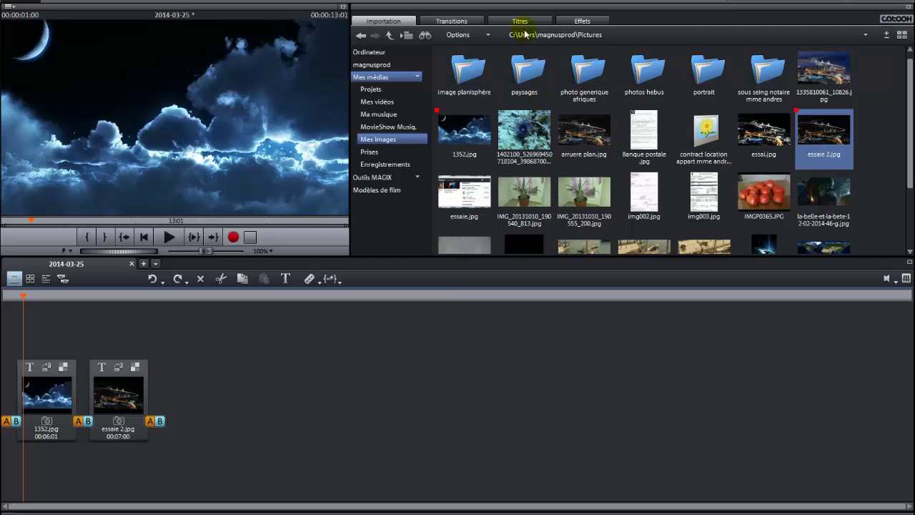
pyautogui.click(451, 22)
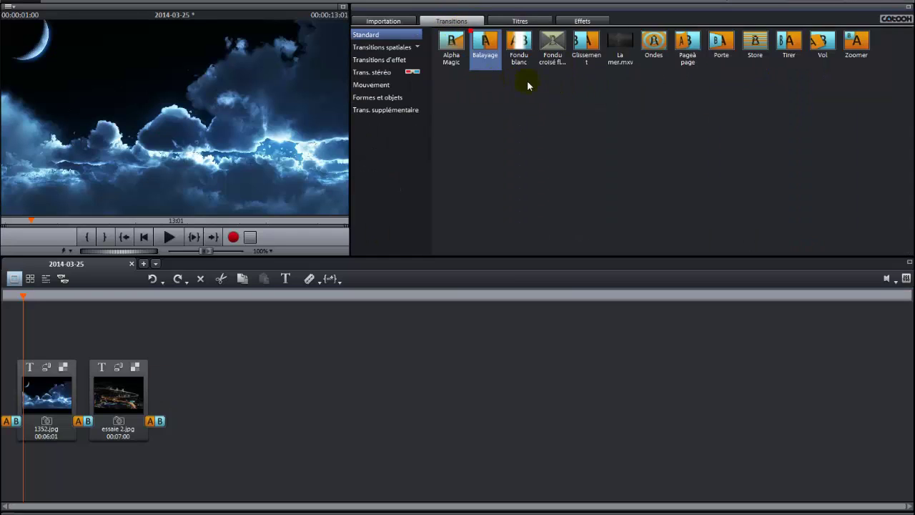
pyautogui.moveTo(762, 43)
pyautogui.mouseDown()
pyautogui.moveTo(229, 422)
pyautogui.moveTo(57, 429)
pyautogui.moveTo(76, 427)
pyautogui.mouseUp()
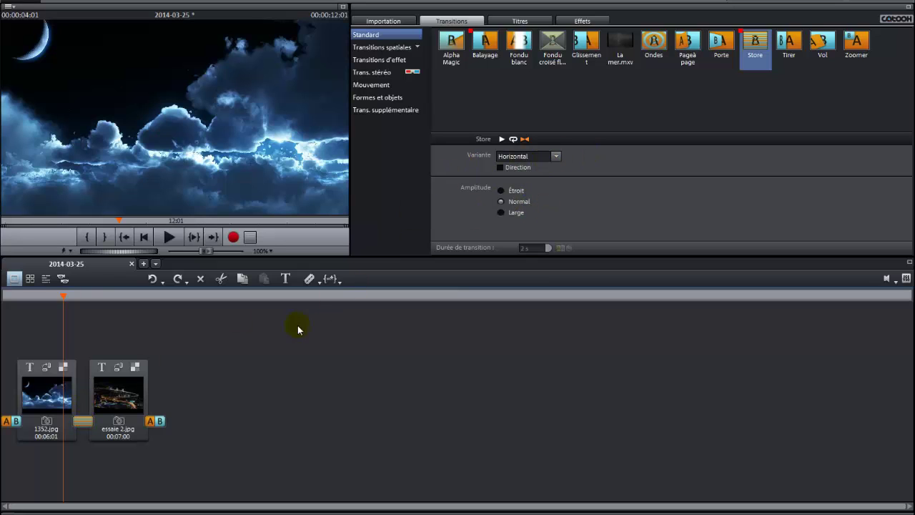
pyautogui.moveTo(63, 294); pyautogui.dragTo(85, 308)
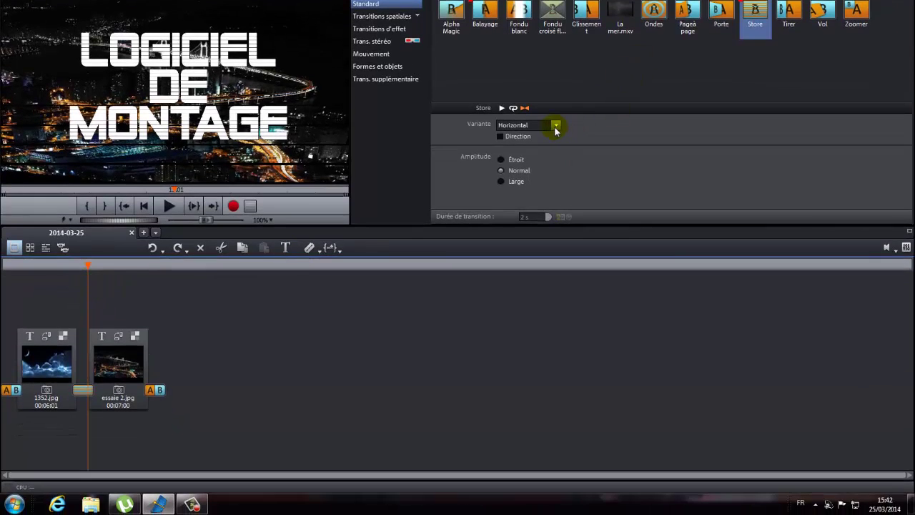
# Step: Set the Store transition's variant to Vertical and scrub through the image change to check it
pyautogui.click(556, 126)
pyautogui.click(527, 149)
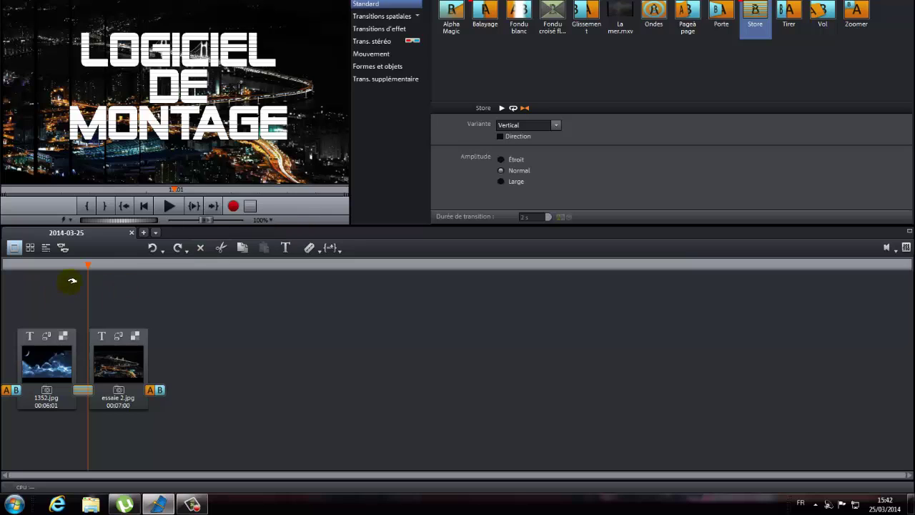
pyautogui.moveTo(86, 265)
pyautogui.mouseDown()
pyautogui.moveTo(74, 265)
pyautogui.moveTo(84, 266)
pyautogui.moveTo(82, 278)
pyautogui.mouseUp()
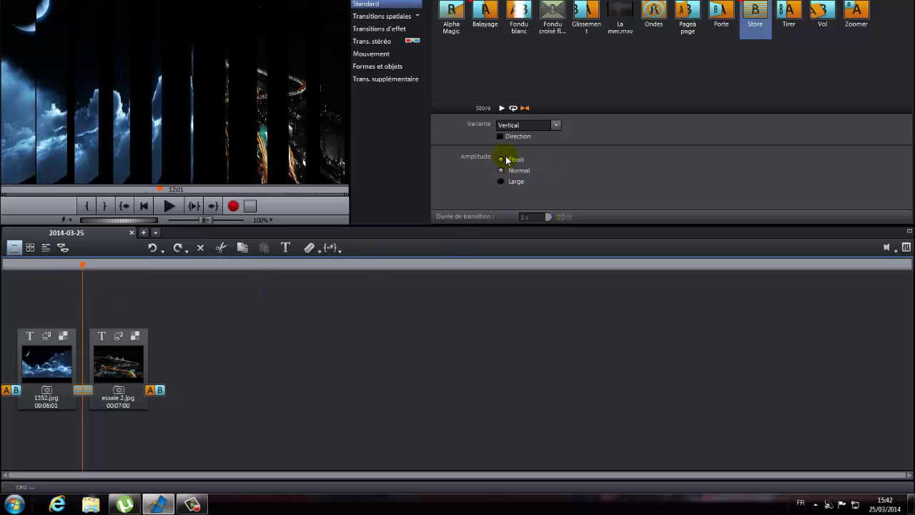
# Step: Set the Store transition's amplitude to Étroit, also trying Large, and scrub through the image change
pyautogui.click(498, 163)
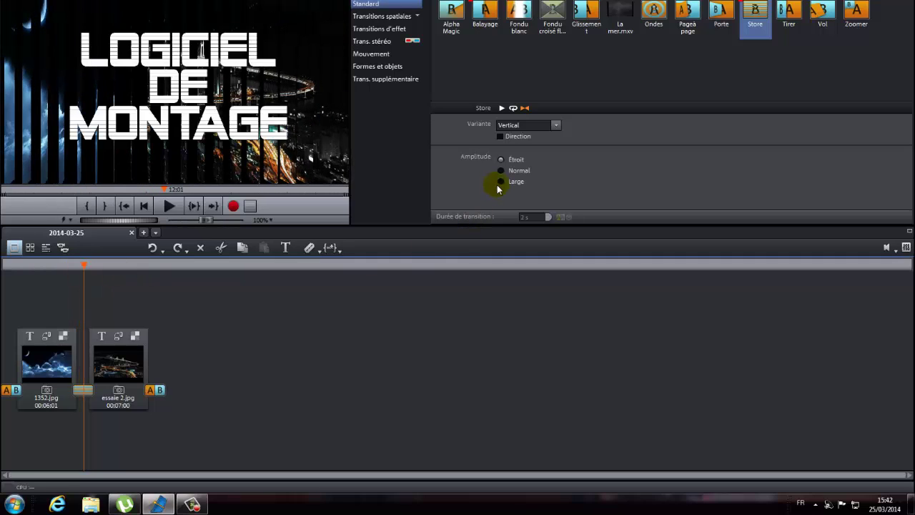
pyautogui.click(499, 183)
pyautogui.moveTo(84, 266)
pyautogui.mouseDown()
pyautogui.moveTo(92, 265)
pyautogui.moveTo(83, 265)
pyautogui.mouseUp()
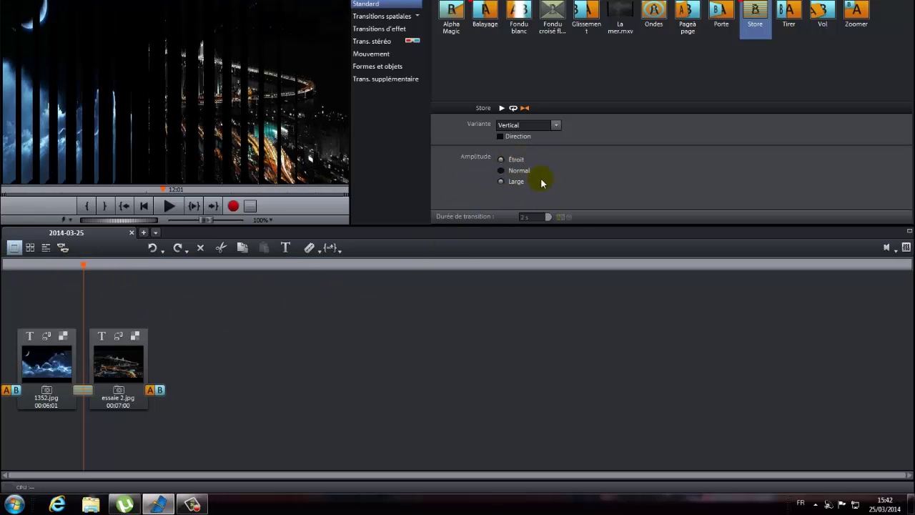
# Step: Return to the timeline view and move the LOGICIEL DE MONTAGE title on track 3 to end with the second image
pyautogui.click(45, 247)
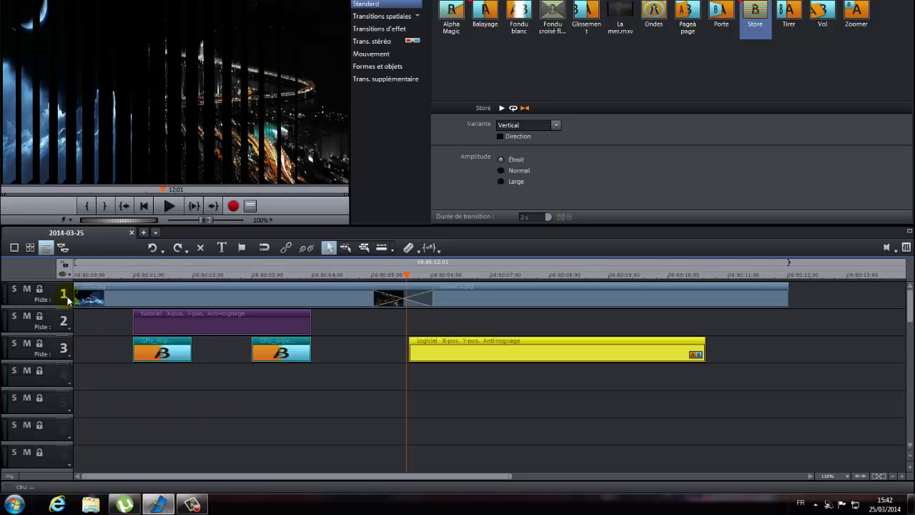
pyautogui.moveTo(456, 353); pyautogui.dragTo(538, 323)
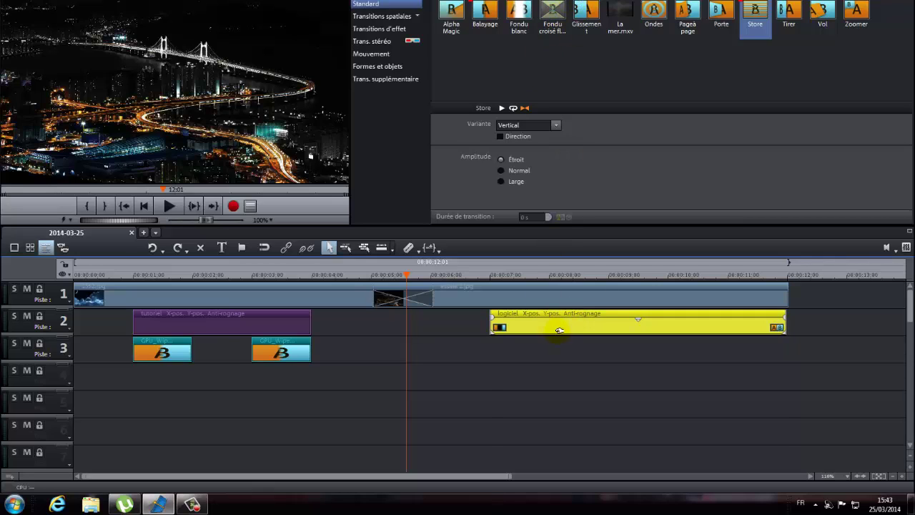
pyautogui.moveTo(560, 329); pyautogui.dragTo(562, 350)
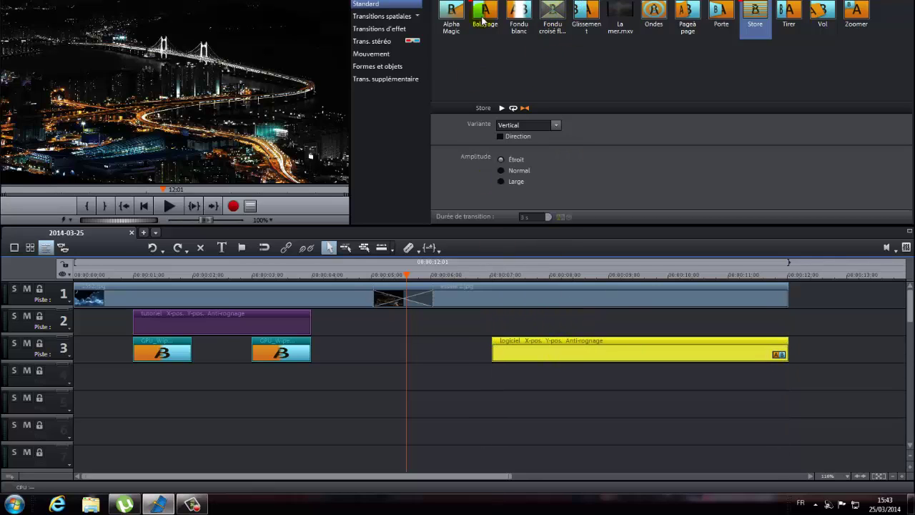
# Step: Place the Standard transition Ondes on track 4, aligned with the start of the LOGICIEL DE MONTAGE title
pyautogui.click(583, 2)
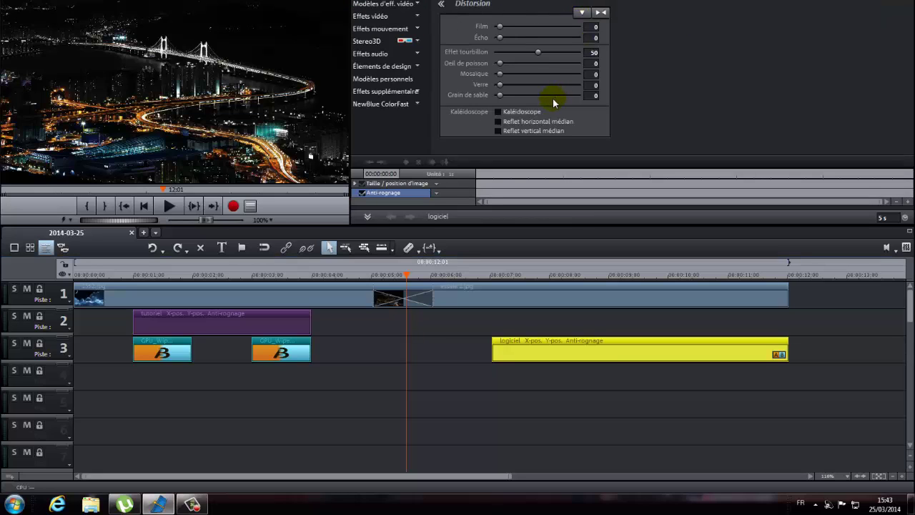
pyautogui.click(544, 2)
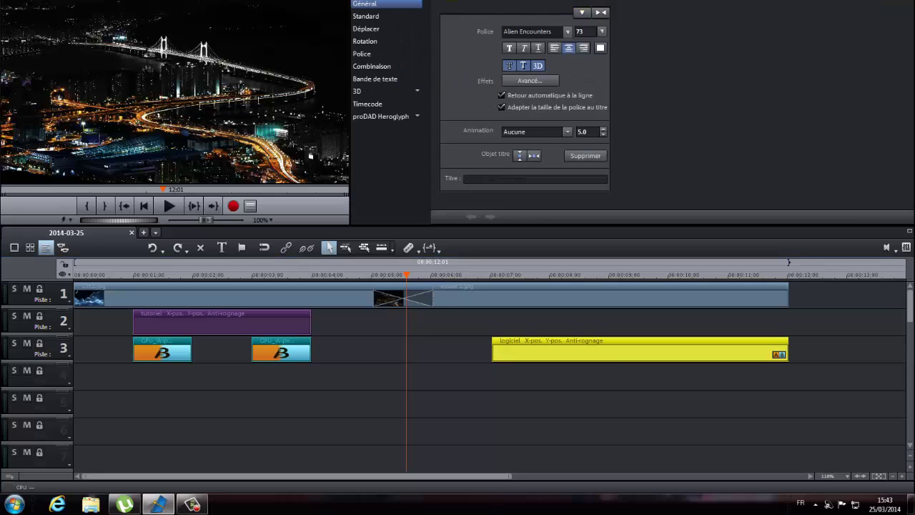
pyautogui.click(500, 3)
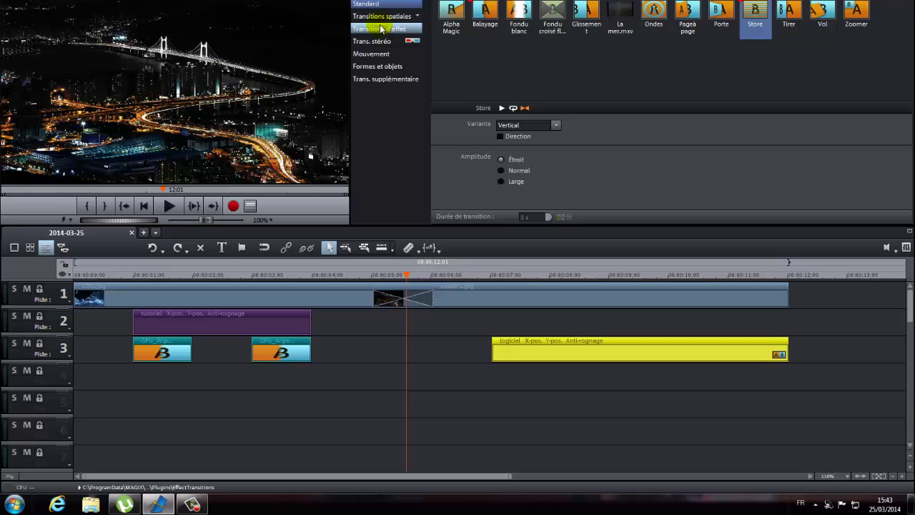
pyautogui.click(373, 55)
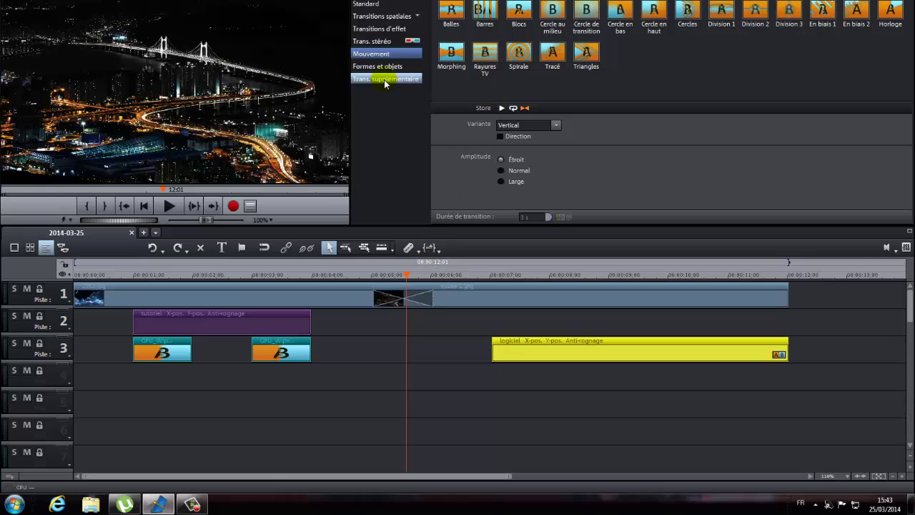
pyautogui.click(378, 29)
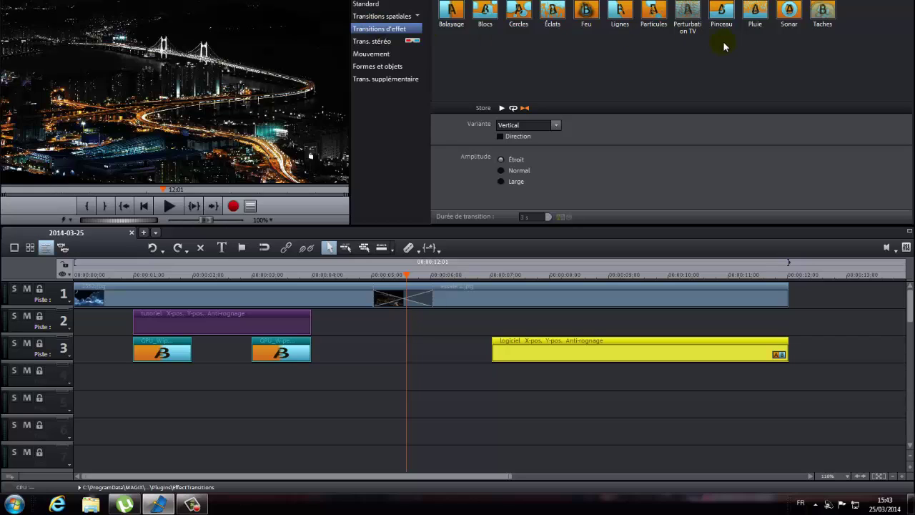
pyautogui.click(381, 15)
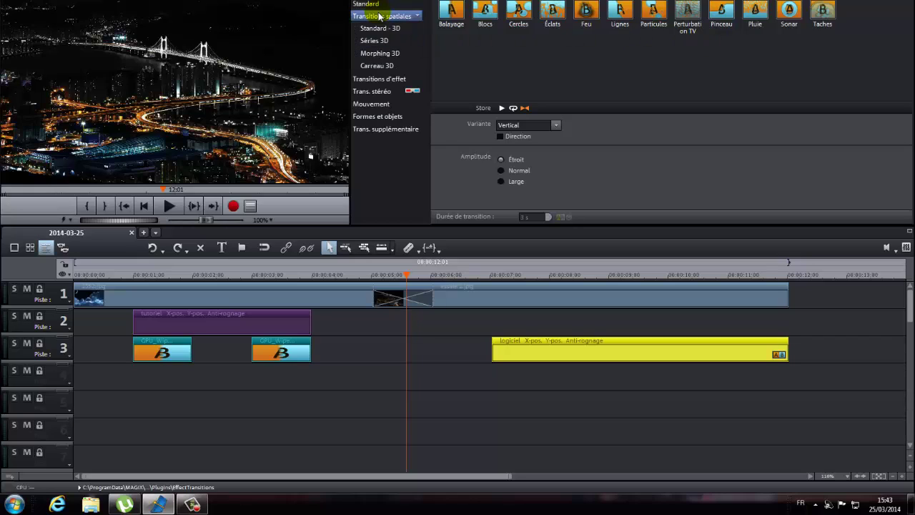
pyautogui.click(371, 5)
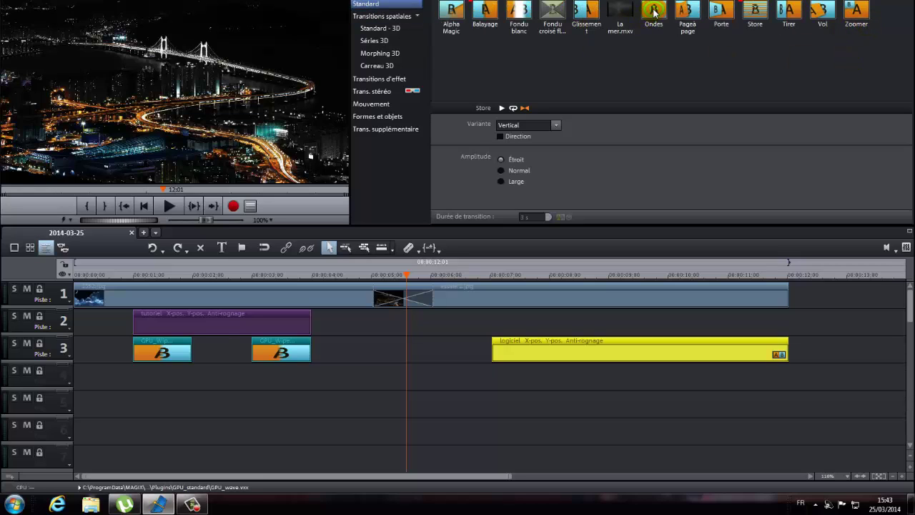
pyautogui.moveTo(654, 10); pyautogui.dragTo(521, 386)
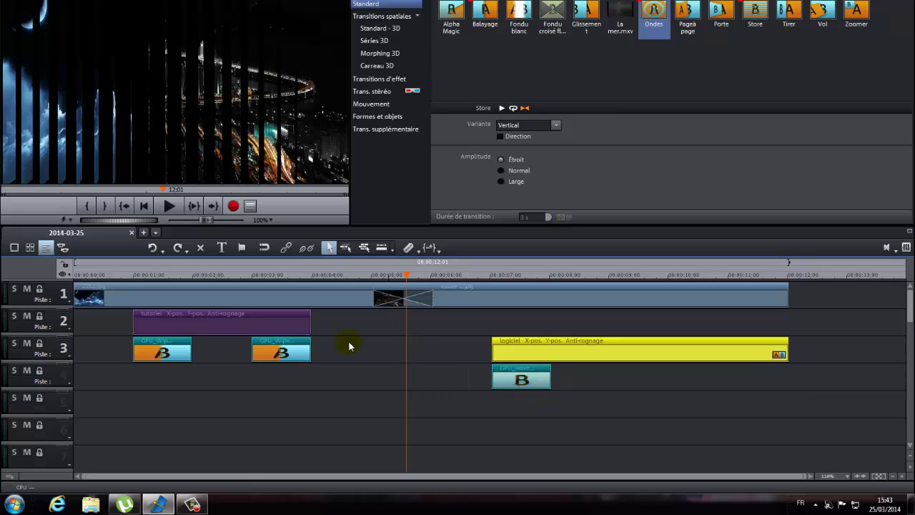
# Step: Play and scrub through the LOGICIEL DE MONTAGE title's appearance to check the Ondes transition
pyautogui.click(169, 206)
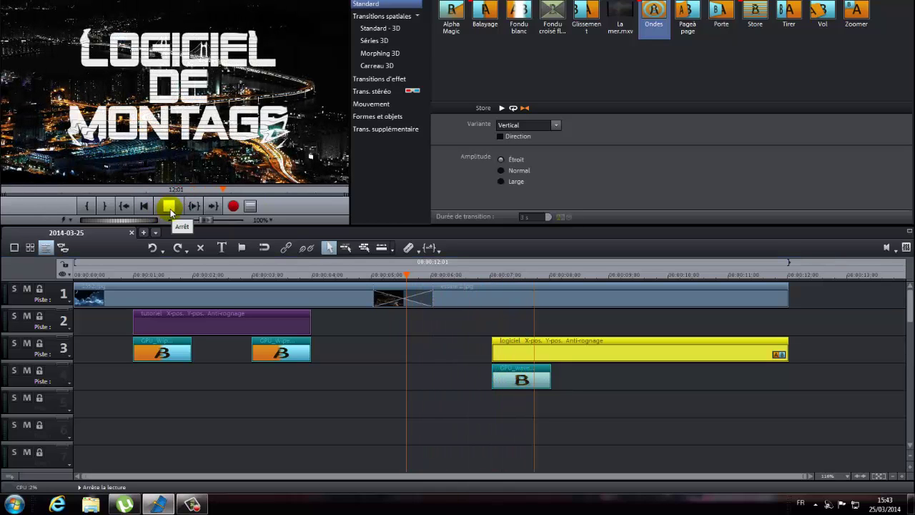
pyautogui.click(169, 207)
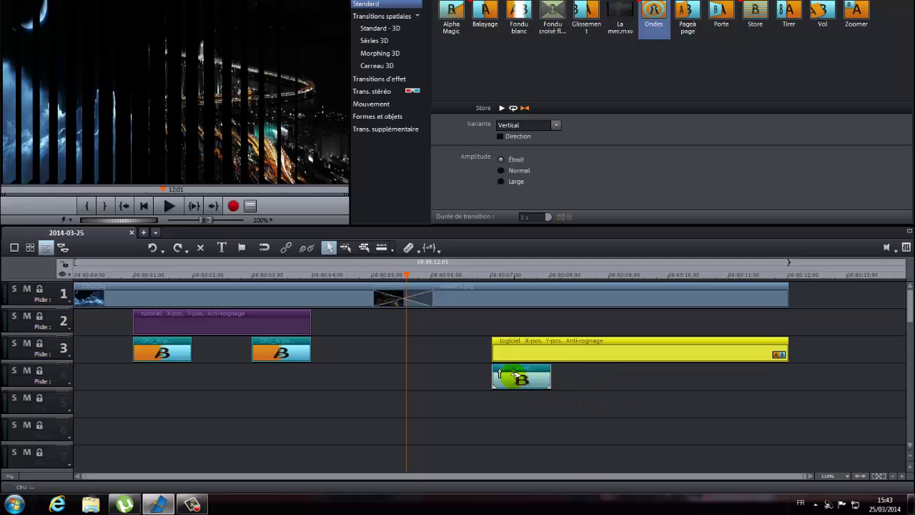
pyautogui.moveTo(403, 274); pyautogui.dragTo(526, 301)
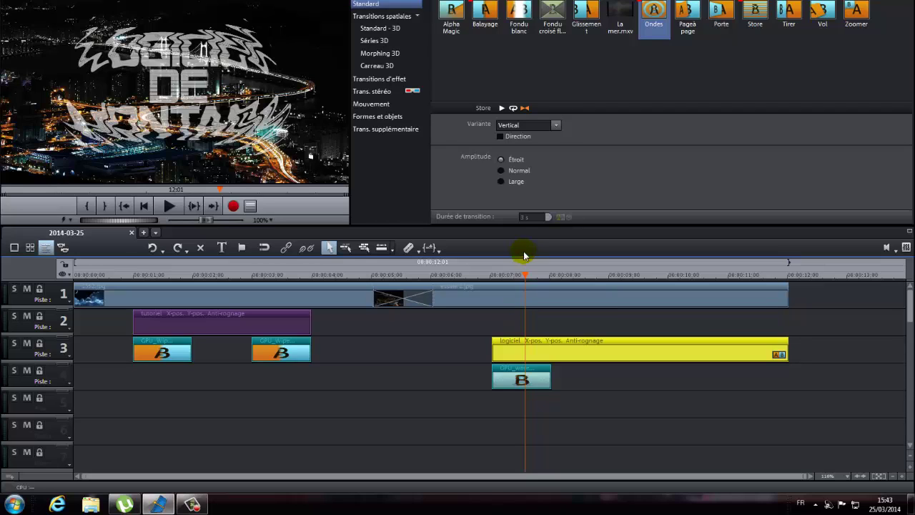
# Step: Set the variant of the track 4 Ondes transition to Ondes horizontales
pyautogui.click(499, 373)
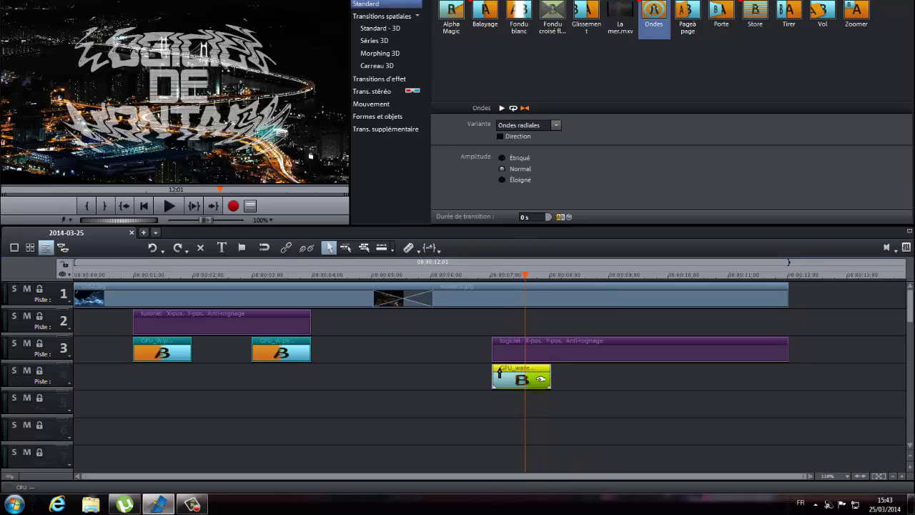
pyautogui.click(556, 126)
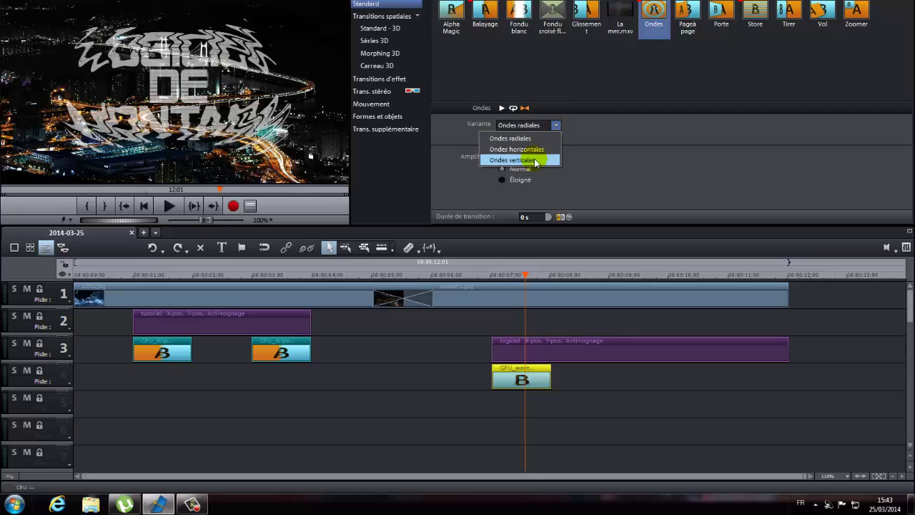
pyautogui.click(536, 149)
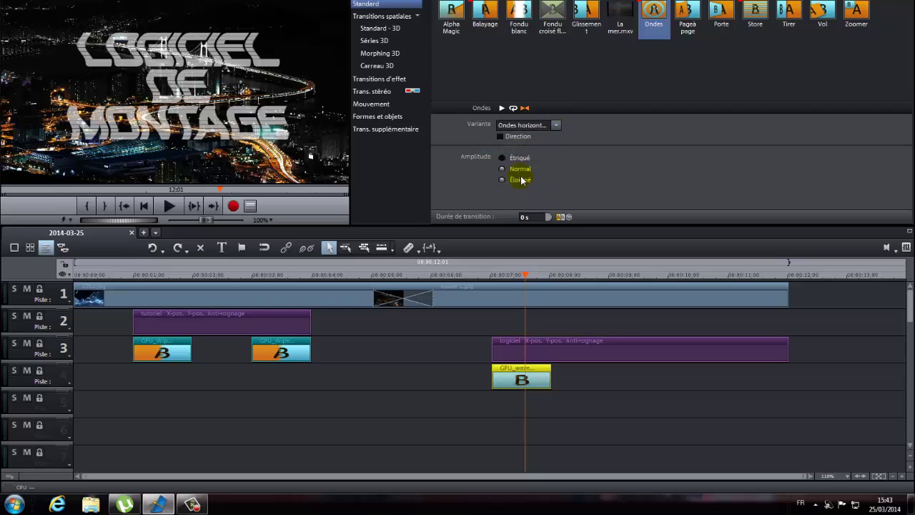
# Step: Try the Ondes transition with Direction enabled and Étriqué amplitude, playing the title's appearance from before the transition
pyautogui.click(501, 136)
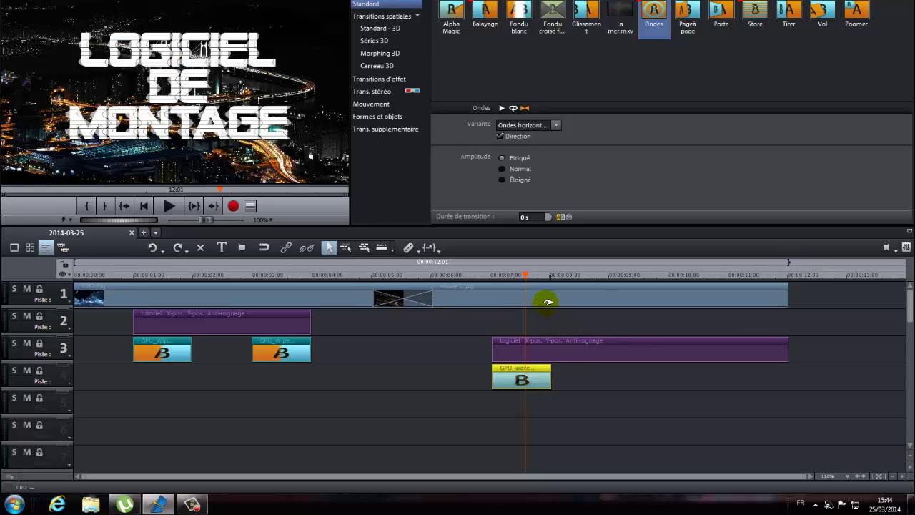
pyautogui.moveTo(525, 273); pyautogui.dragTo(442, 276)
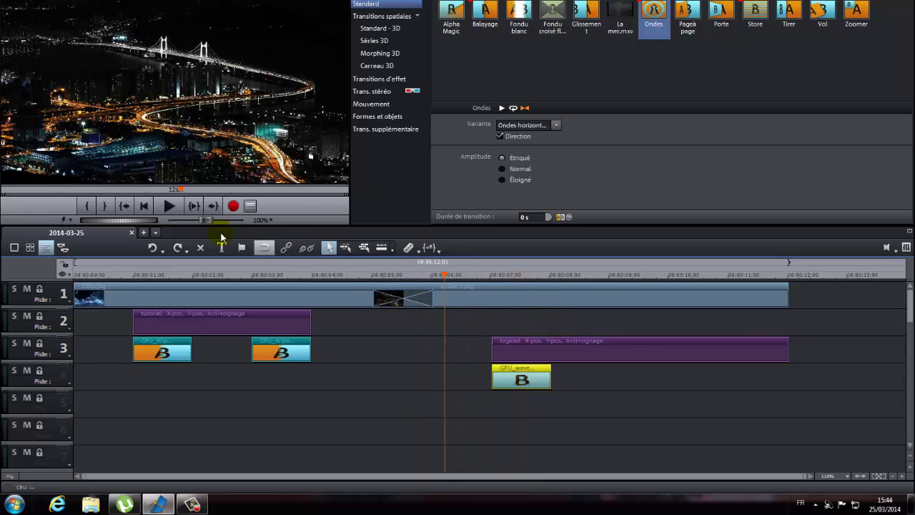
pyautogui.click(169, 206)
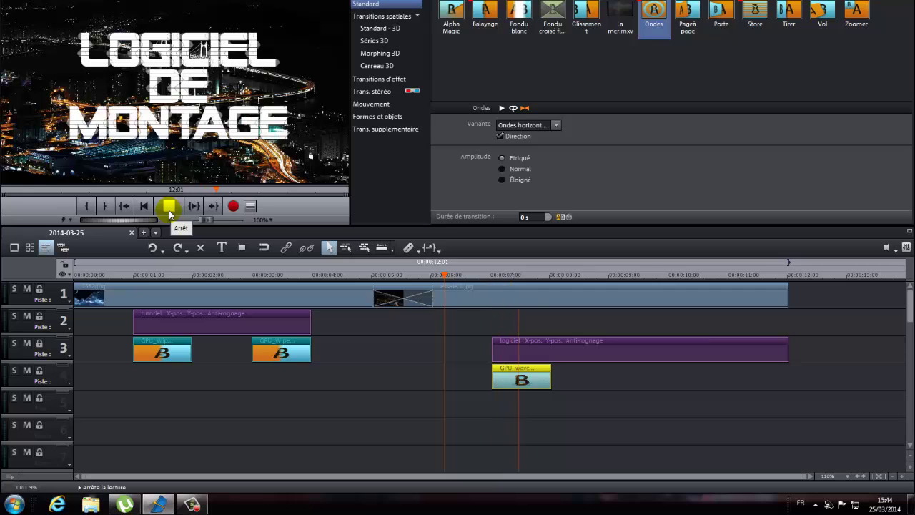
pyautogui.click(169, 207)
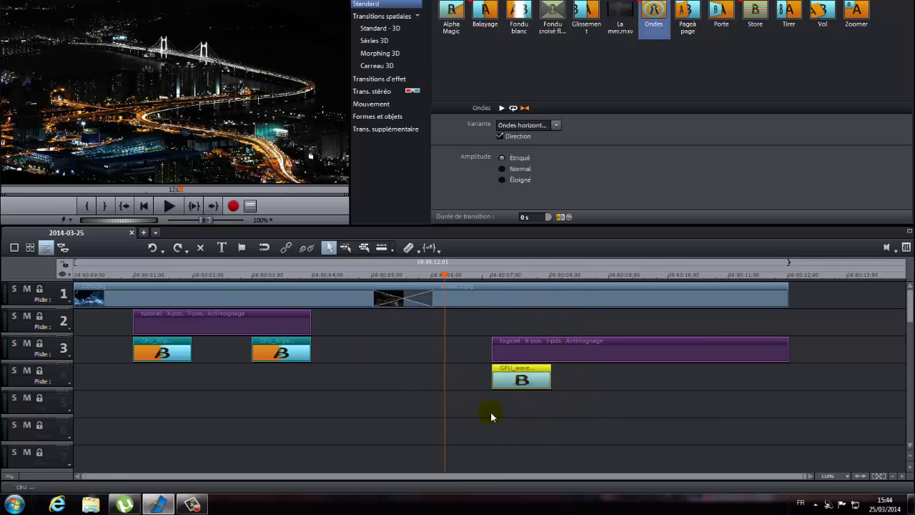
# Step: Set the Ondes transition's amplitude to Éloigné with Direction off and play the title's appearance
pyautogui.click(527, 377)
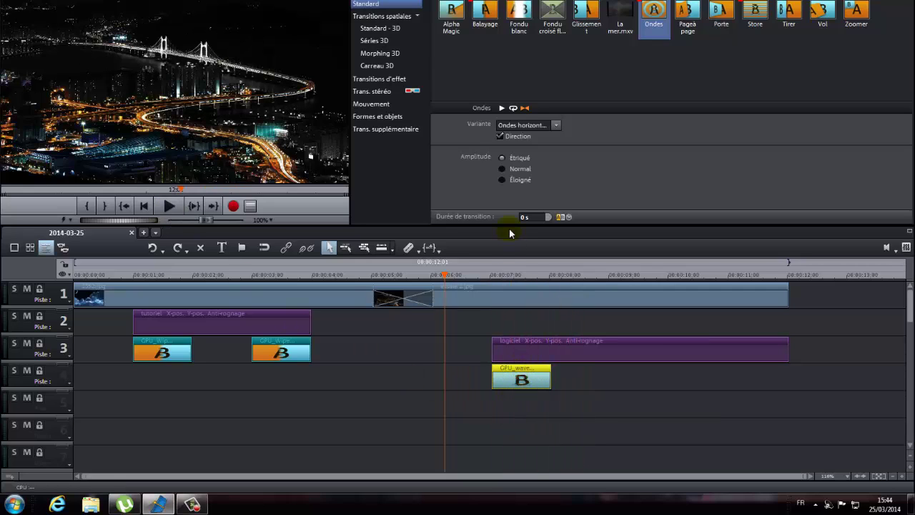
pyautogui.click(169, 206)
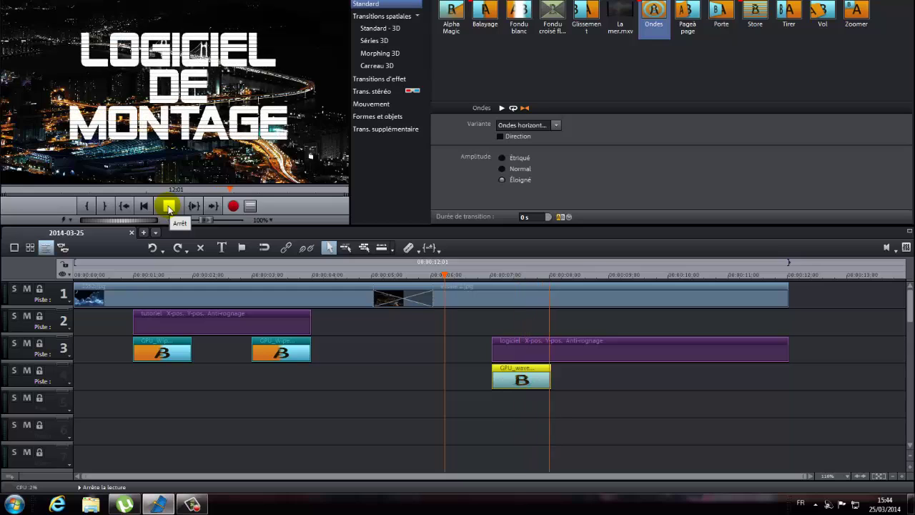
pyautogui.click(169, 206)
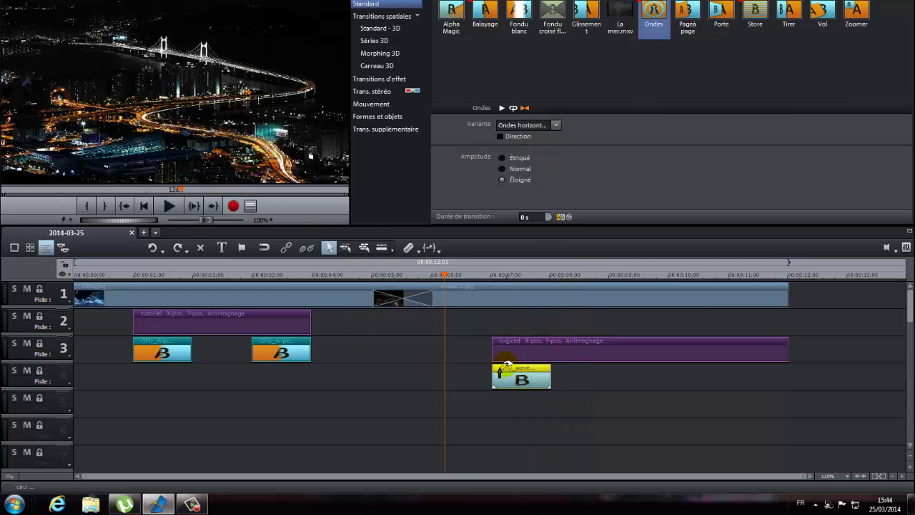
pyautogui.click(171, 206)
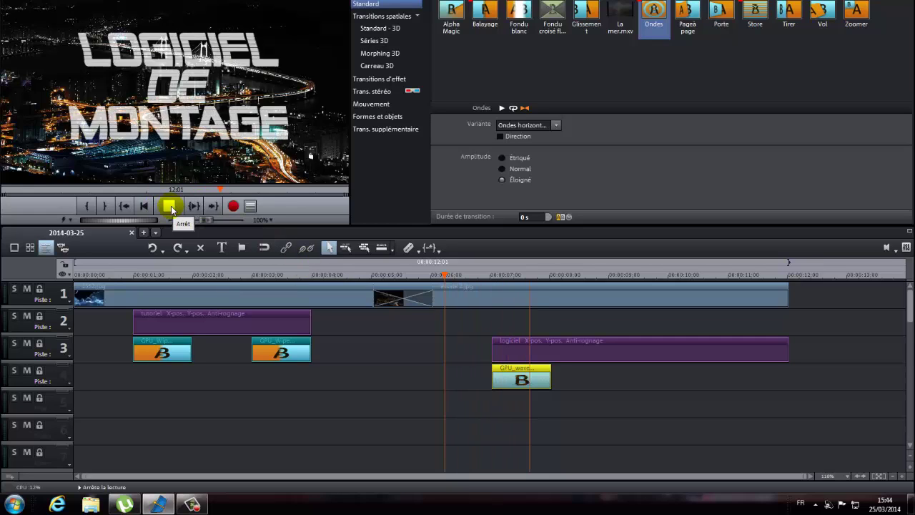
pyautogui.click(171, 206)
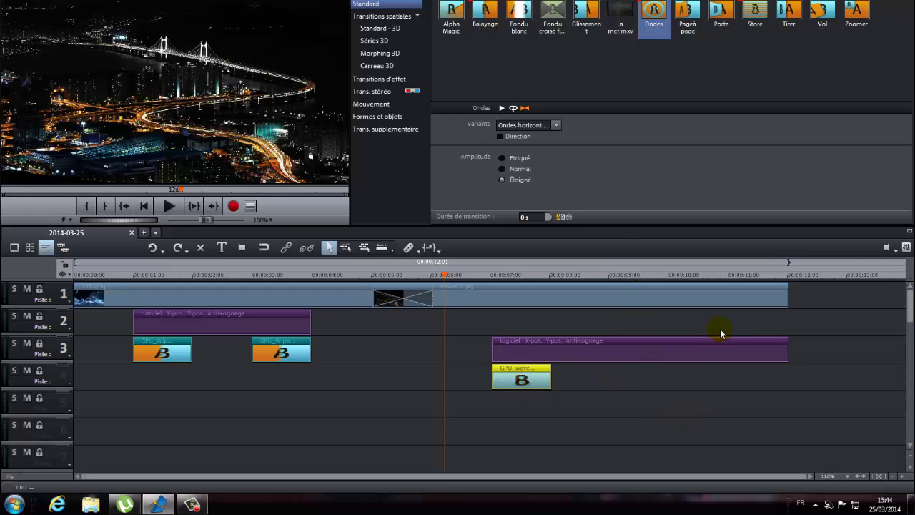
# Step: Paste a copy of essaie 2.jpg onto track 5 and trim both ends so it covers only the last part of the second image
pyautogui.click(721, 300)
pyautogui.rightClick(721, 300)
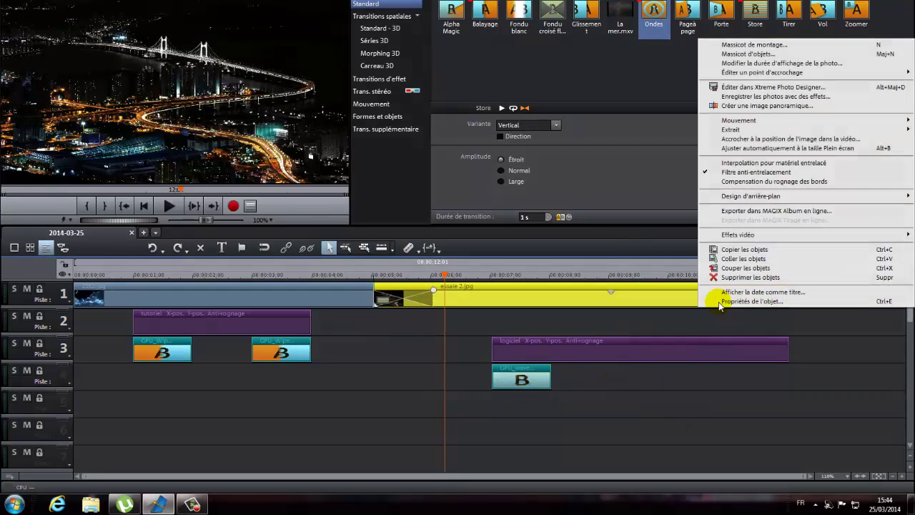
pyautogui.click(752, 252)
pyautogui.rightClick(599, 414)
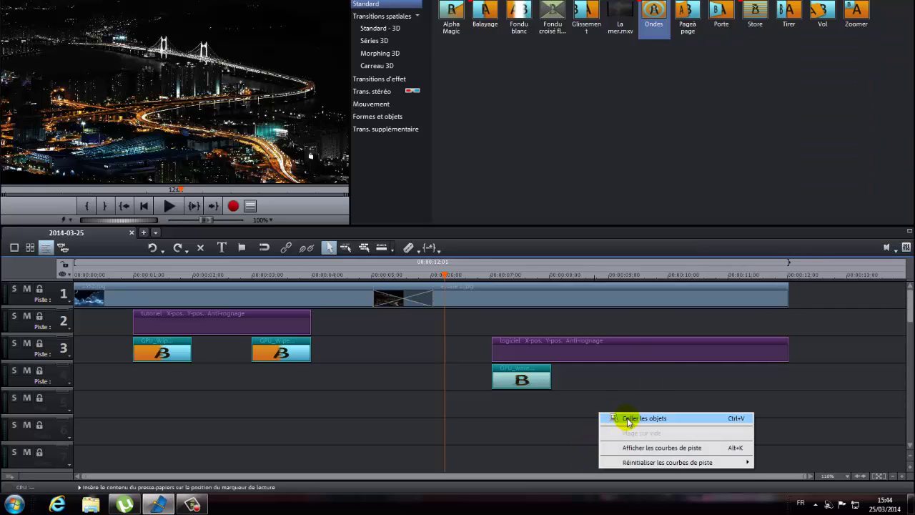
pyautogui.click(652, 419)
pyautogui.moveTo(777, 309); pyautogui.dragTo(739, 409)
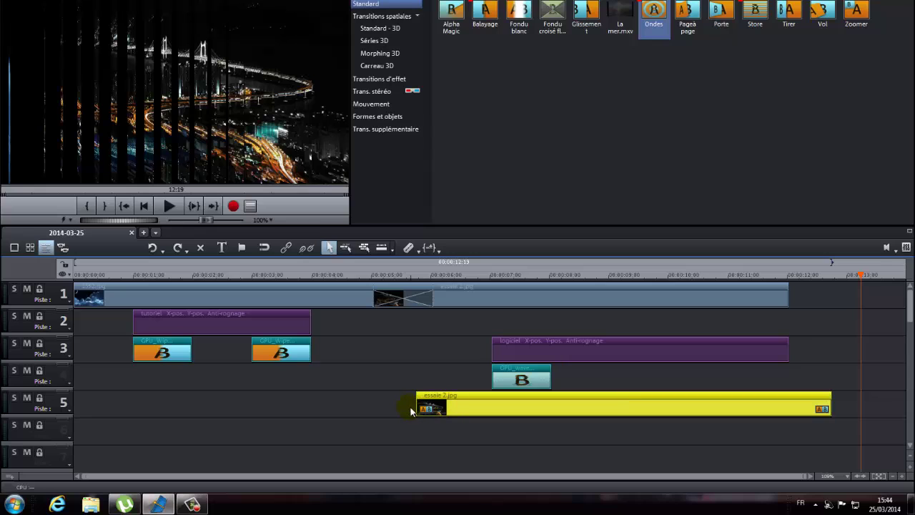
pyautogui.moveTo(415, 406); pyautogui.dragTo(699, 410)
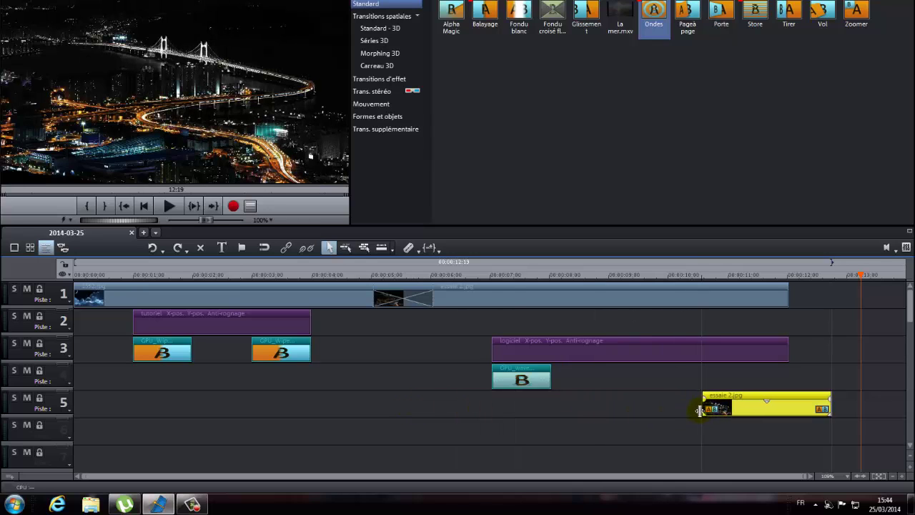
pyautogui.moveTo(831, 405); pyautogui.dragTo(786, 405)
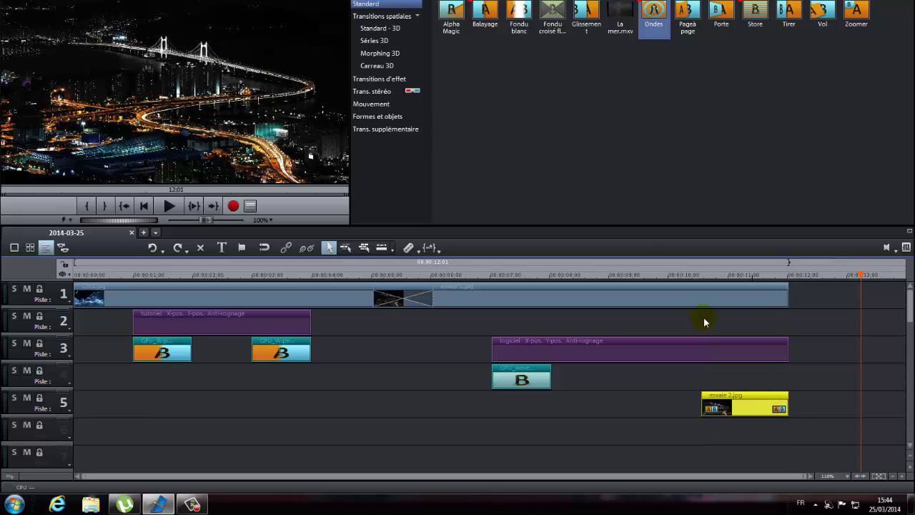
# Step: Place the Mouvement transition Triangles on track 4 above the image copy without adjusting the film settings, ending with the second image
pyautogui.click(380, 105)
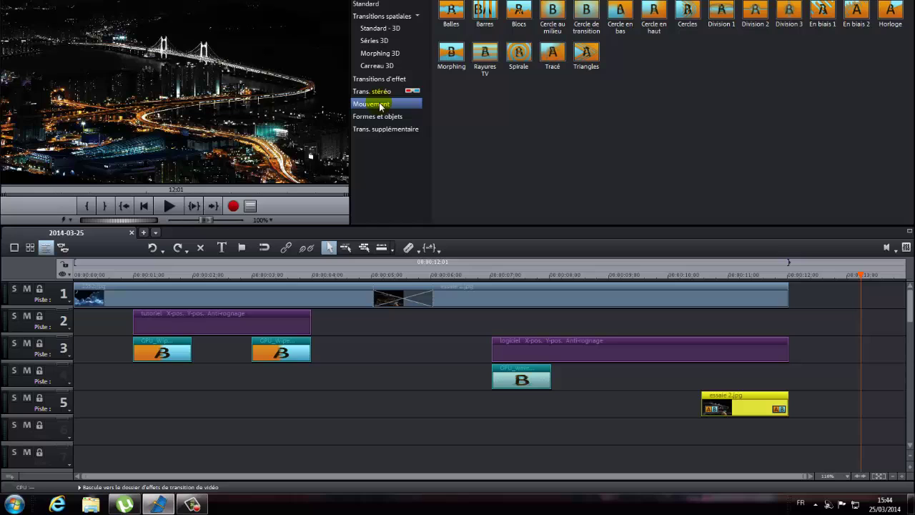
pyautogui.moveTo(592, 56); pyautogui.dragTo(760, 374)
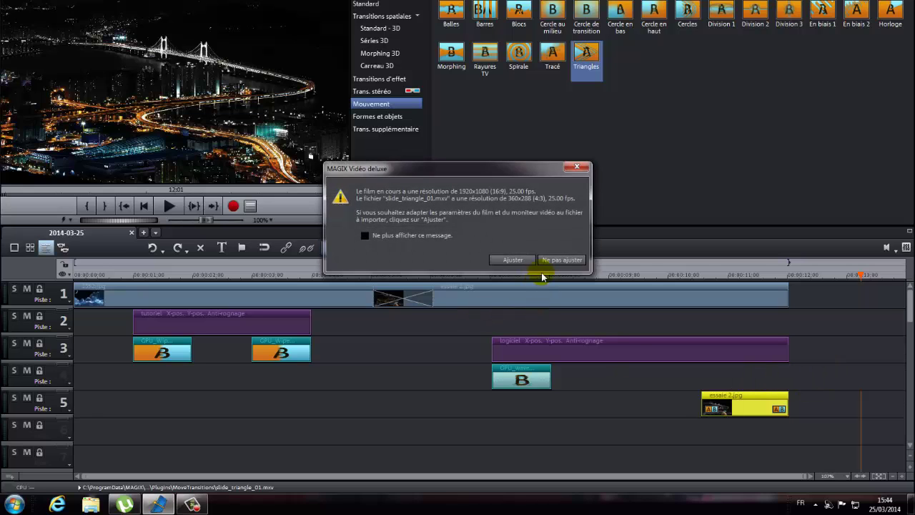
pyautogui.click(559, 260)
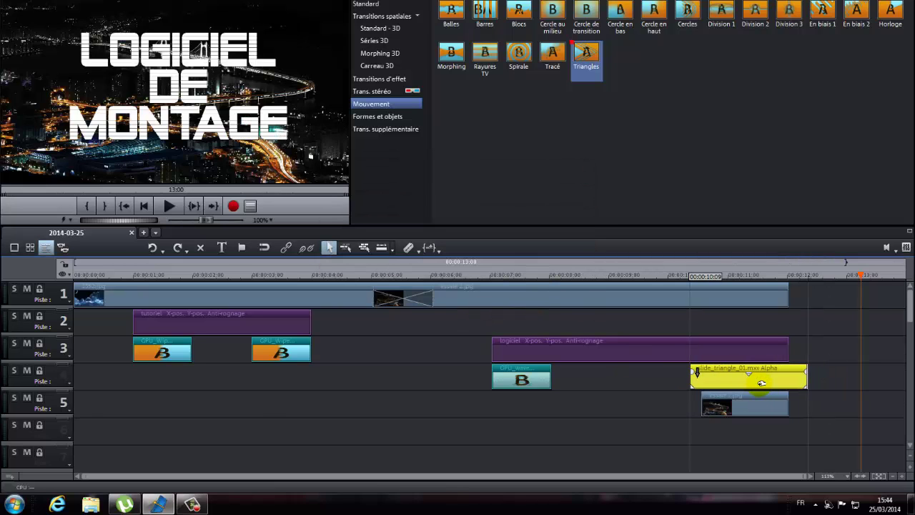
# Step: Extend the start of the track 5 image copy to match the Triangles transition, and play the title's disappearance
pyautogui.click(742, 408)
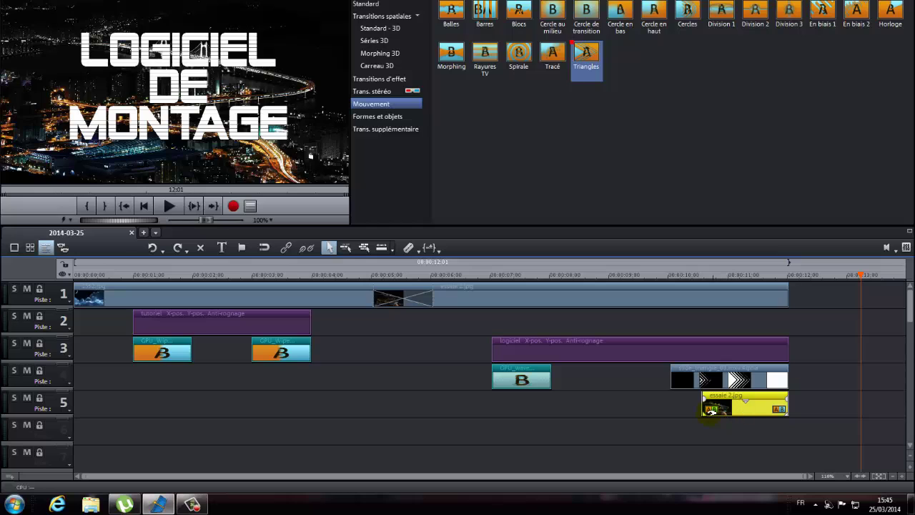
pyautogui.moveTo(702, 408); pyautogui.dragTo(673, 412)
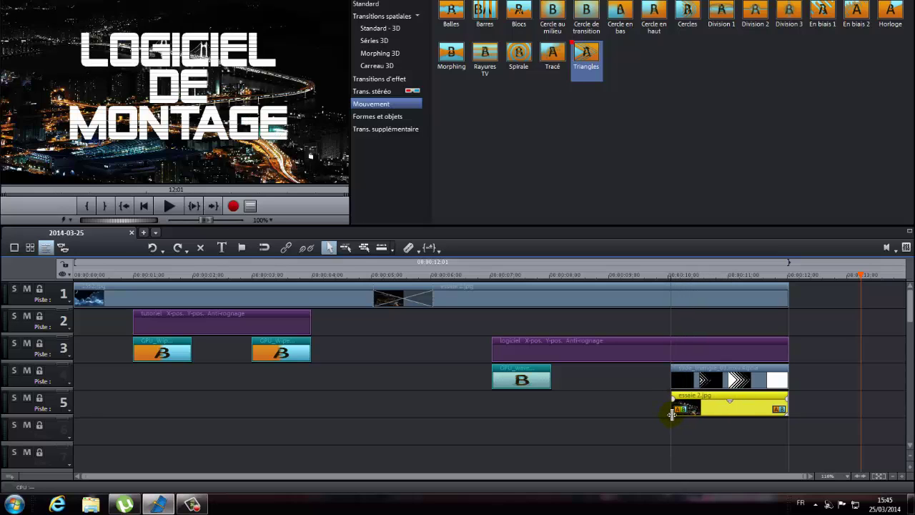
pyautogui.click(633, 275)
pyautogui.click(168, 206)
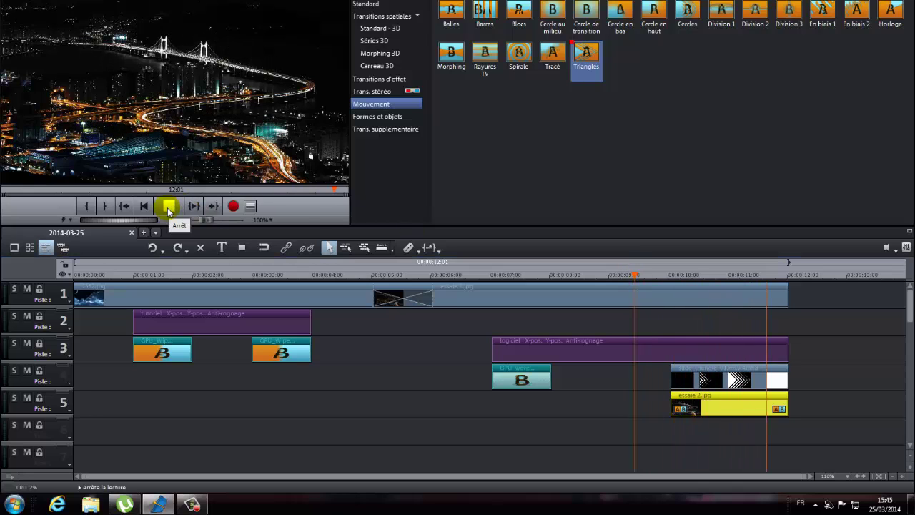
pyautogui.click(169, 206)
pyautogui.click(170, 207)
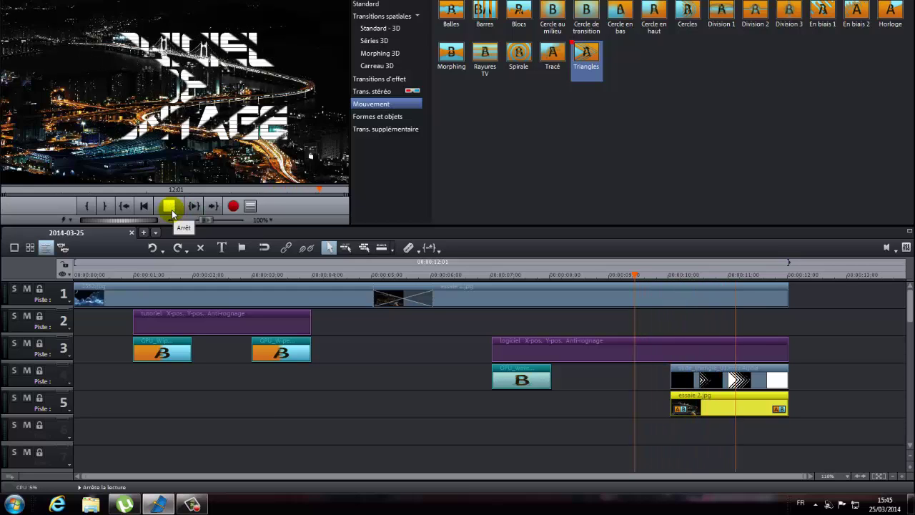
# Step: Move the logiciel title to track 2, the Ondes and Triangles transitions to track 3, and the essaie 2.jpg copy to track 4
pyautogui.click(170, 208)
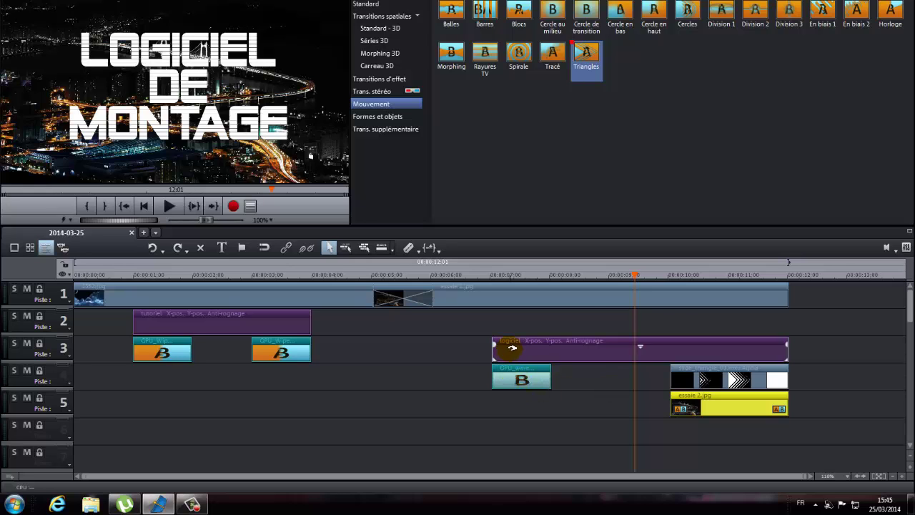
pyautogui.moveTo(630, 274); pyautogui.dragTo(491, 358)
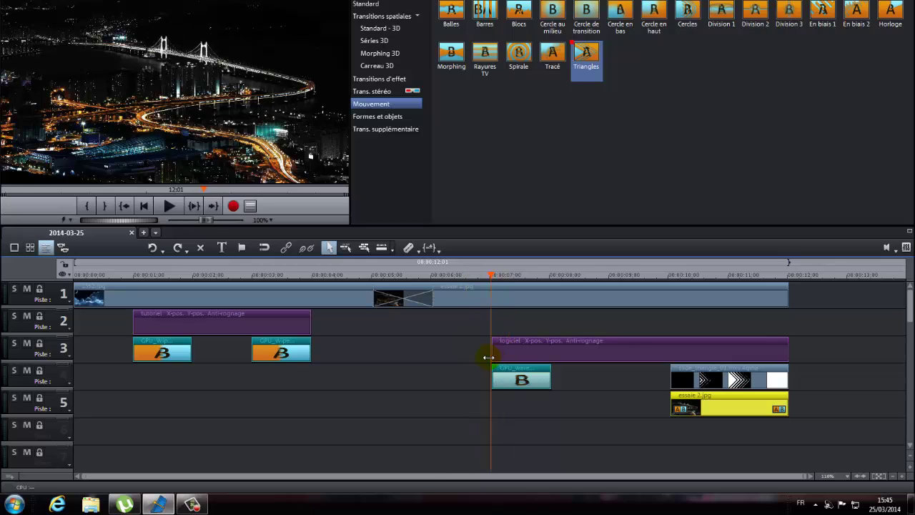
pyautogui.click(633, 350)
pyautogui.moveTo(633, 349); pyautogui.dragTo(635, 321)
pyautogui.moveTo(723, 379); pyautogui.dragTo(722, 355)
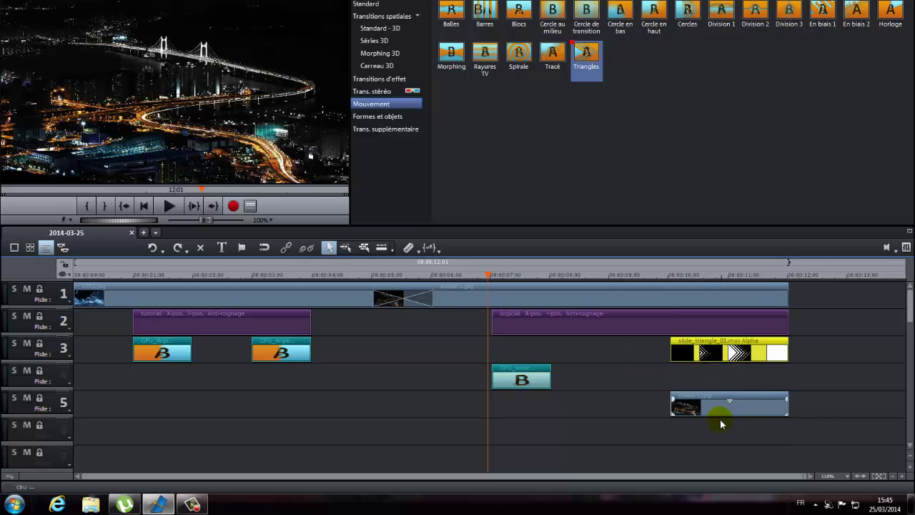
pyautogui.moveTo(720, 413); pyautogui.dragTo(720, 387)
pyautogui.moveTo(525, 379); pyautogui.dragTo(529, 349)
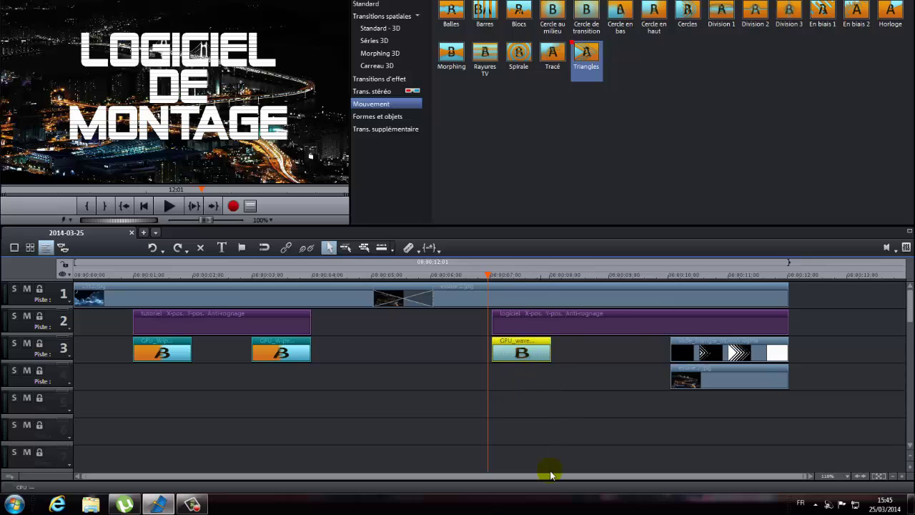
pyautogui.click(627, 428)
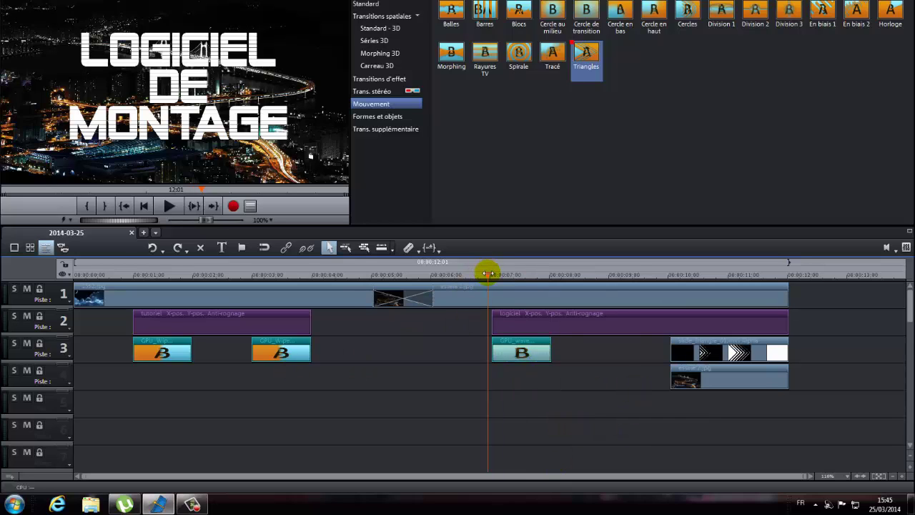
# Step: Extend essaie 2.jpg on track 1 slightly past the logiciel title and add a fade-out to its end
pyautogui.click(77, 292)
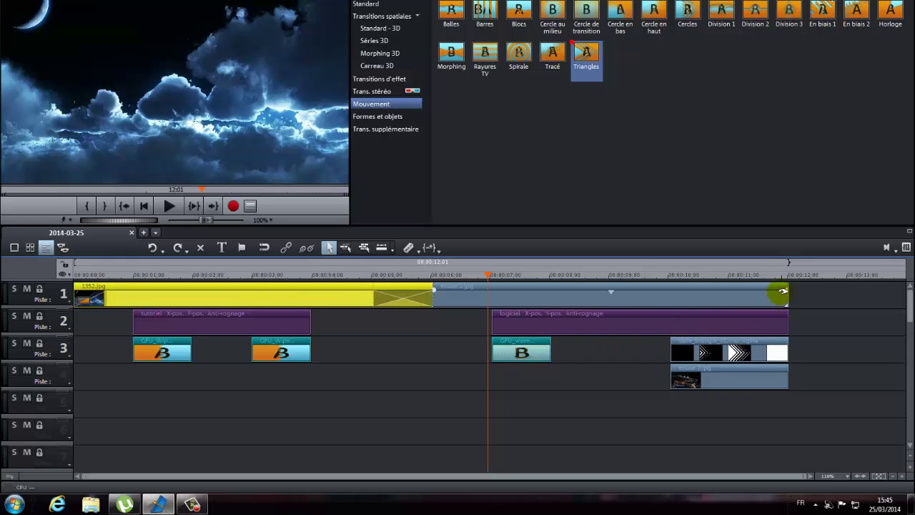
pyautogui.moveTo(785, 291)
pyautogui.mouseDown()
pyautogui.moveTo(745, 290)
pyautogui.moveTo(817, 299)
pyautogui.moveTo(767, 291)
pyautogui.mouseUp()
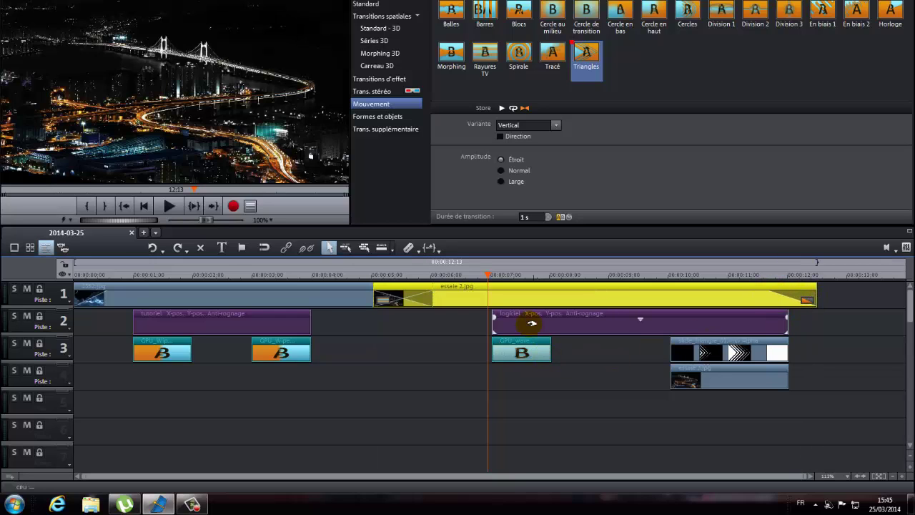
# Step: Shift the Ondes transition to start slightly before the logiciel title, and play the title's appearance
pyautogui.moveTo(489, 277)
pyautogui.mouseDown()
pyautogui.moveTo(525, 276)
pyautogui.moveTo(485, 282)
pyautogui.mouseUp()
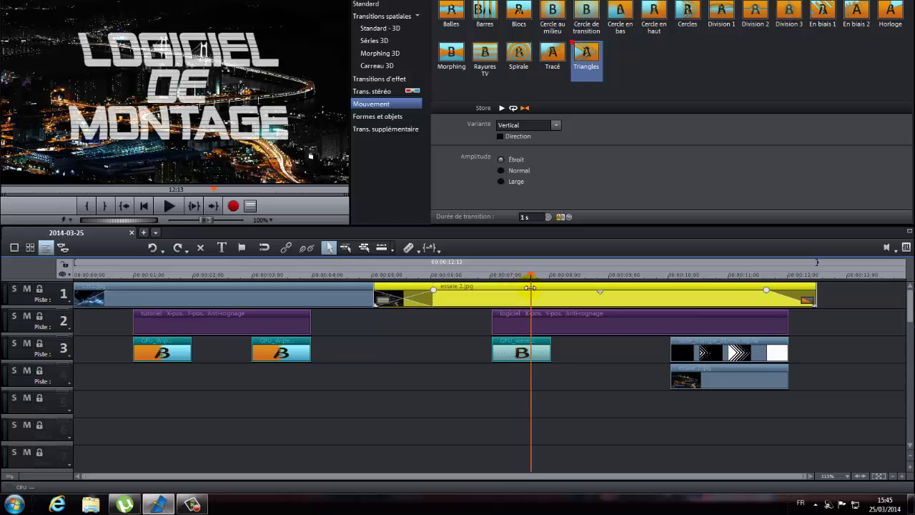
pyautogui.click(522, 352)
pyautogui.moveTo(500, 347); pyautogui.dragTo(492, 345)
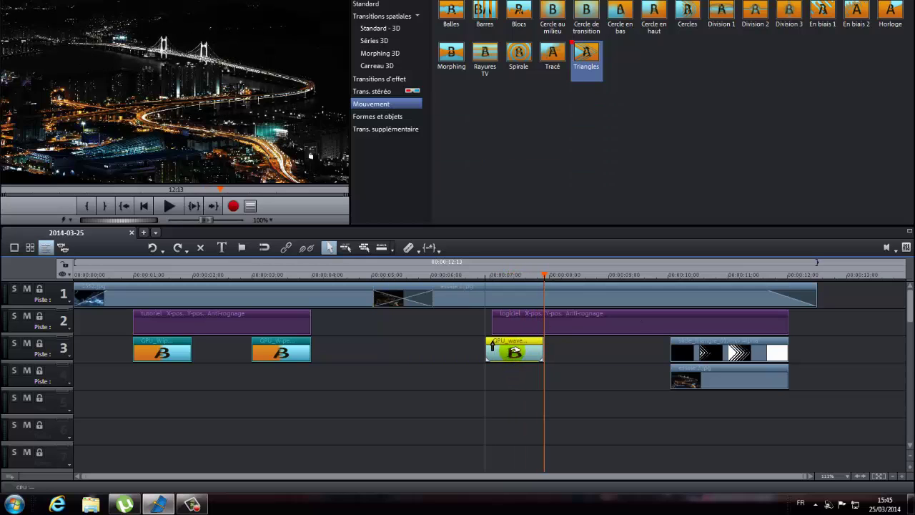
pyautogui.moveTo(541, 273); pyautogui.dragTo(436, 280)
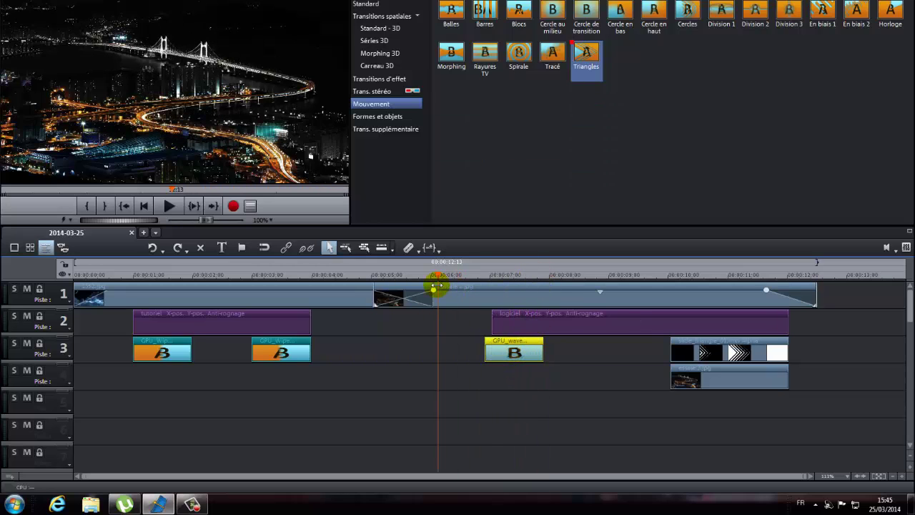
pyautogui.click(169, 208)
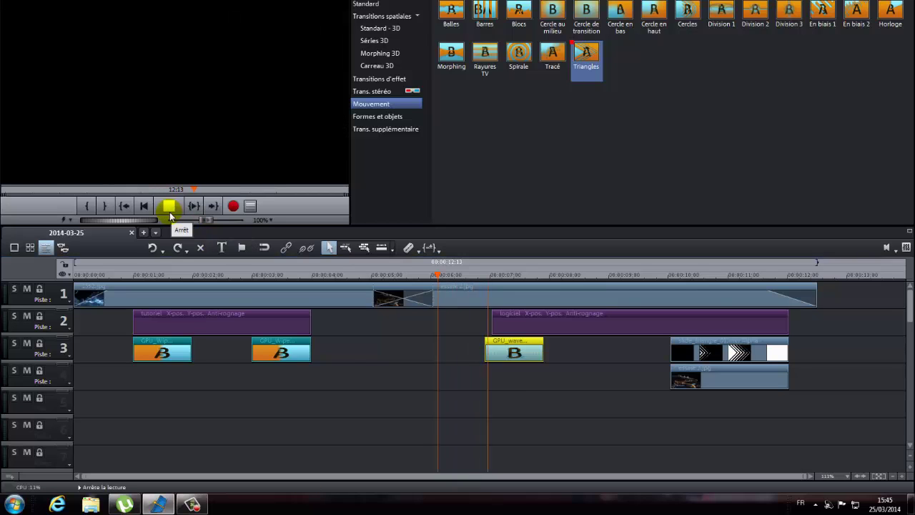
pyautogui.click(169, 207)
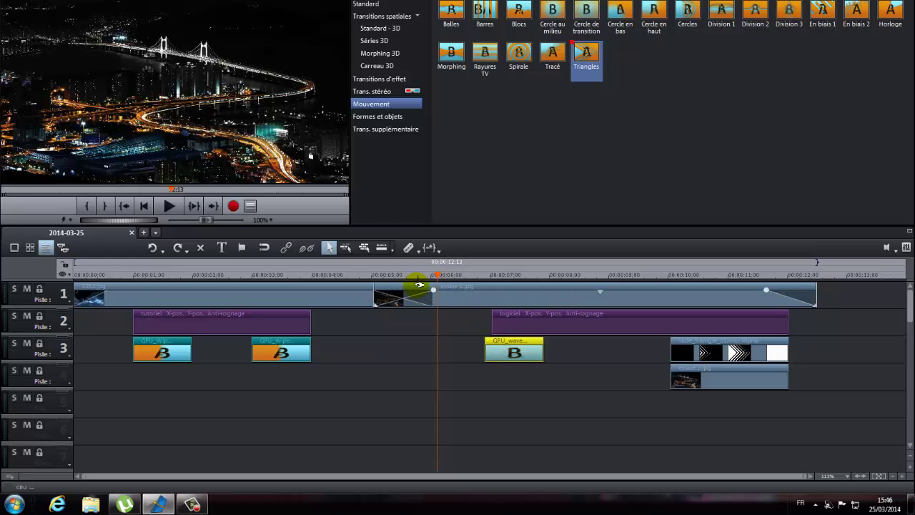
pyautogui.click(169, 206)
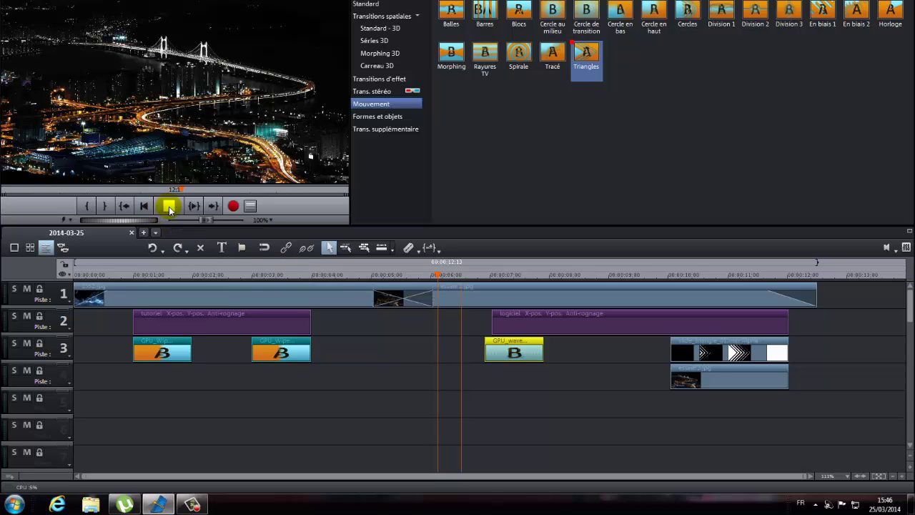
pyautogui.click(169, 206)
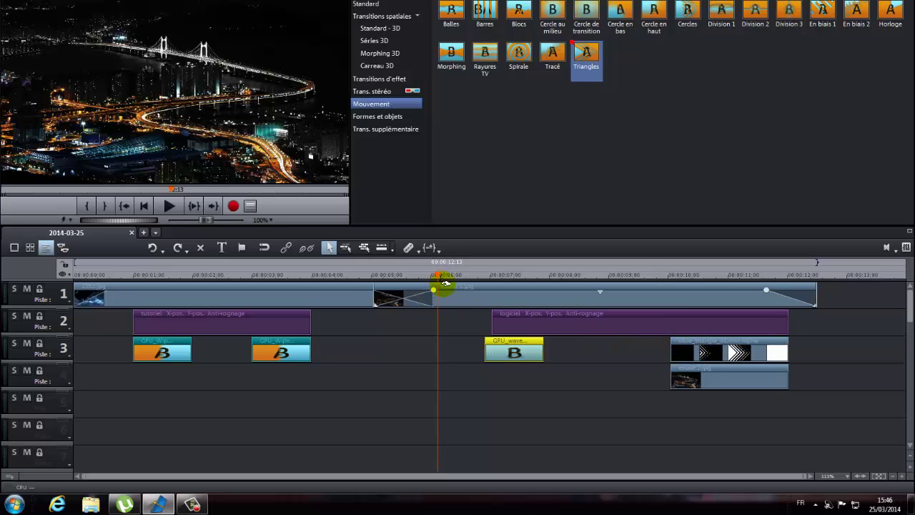
# Step: Add a fade-in of about one second to the start of the first image and play the sequence
pyautogui.moveTo(445, 284)
pyautogui.mouseDown()
pyautogui.moveTo(436, 273)
pyautogui.moveTo(331, 275)
pyautogui.moveTo(120, 291)
pyautogui.moveTo(170, 298)
pyautogui.moveTo(150, 302)
pyautogui.moveTo(90, 301)
pyautogui.moveTo(136, 293)
pyautogui.mouseUp()
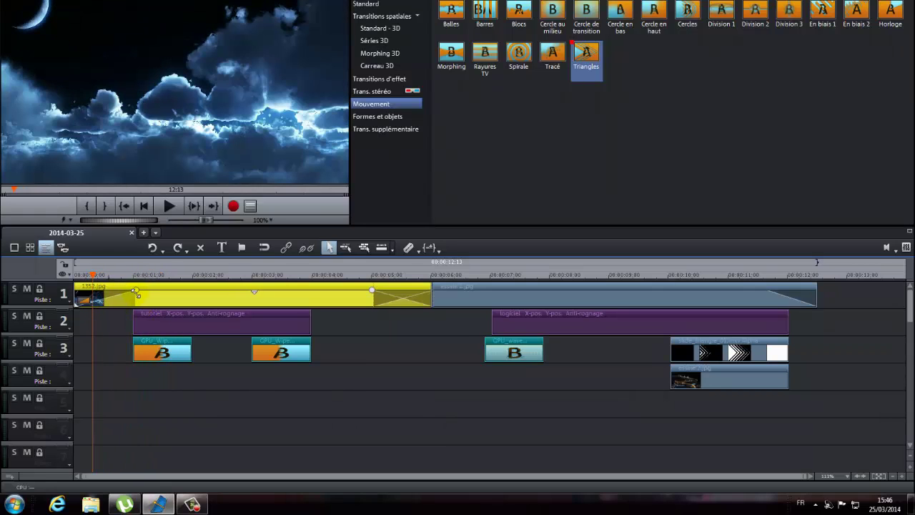
pyautogui.click(165, 206)
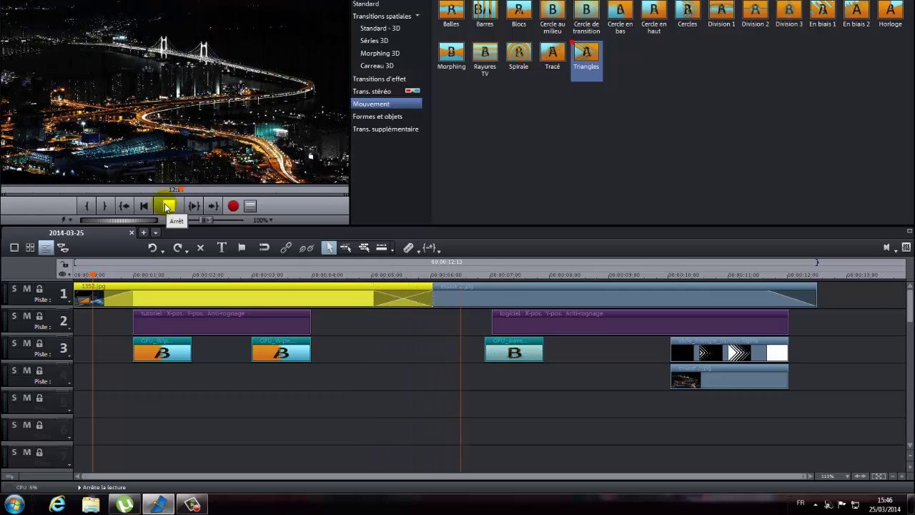
pyautogui.click(167, 207)
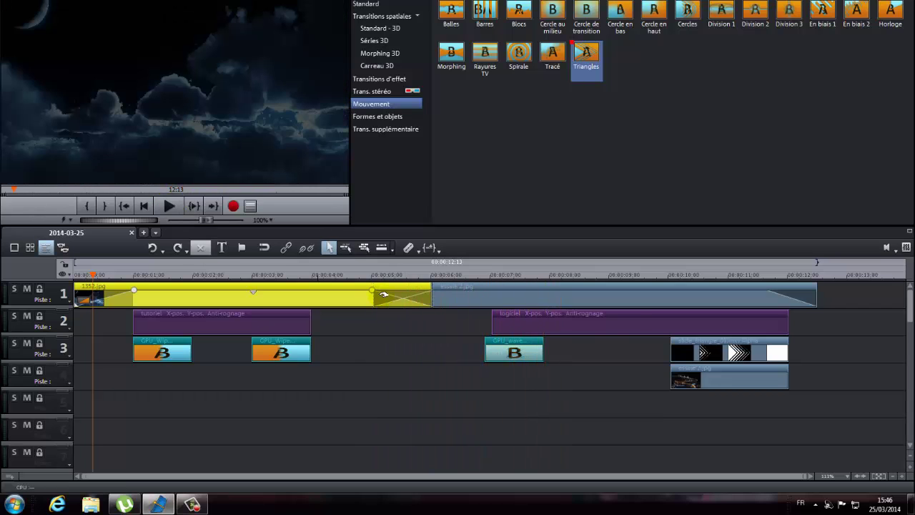
# Step: Move the logiciel title and its Ondes transition earlier, to just after the transition between the images, with Ondes starting slightly before the title
pyautogui.click(565, 326)
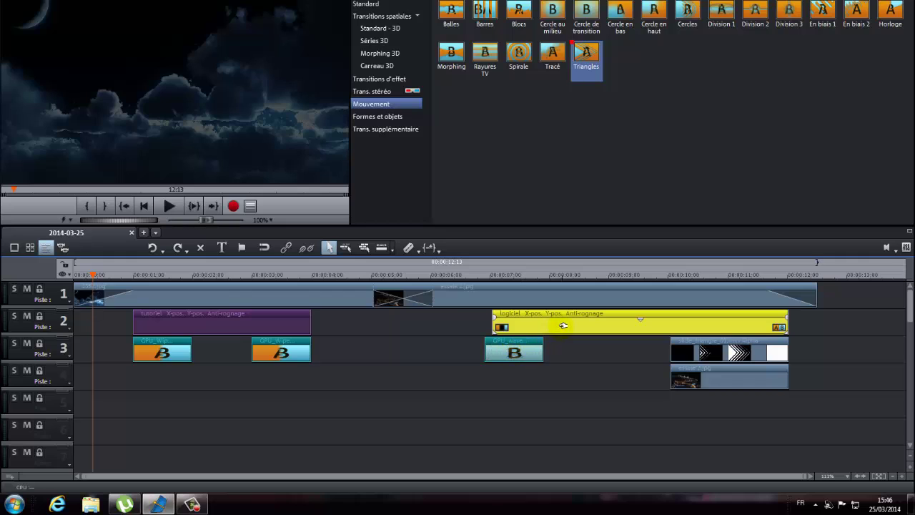
pyautogui.moveTo(564, 326); pyautogui.dragTo(452, 349)
pyautogui.click(500, 348)
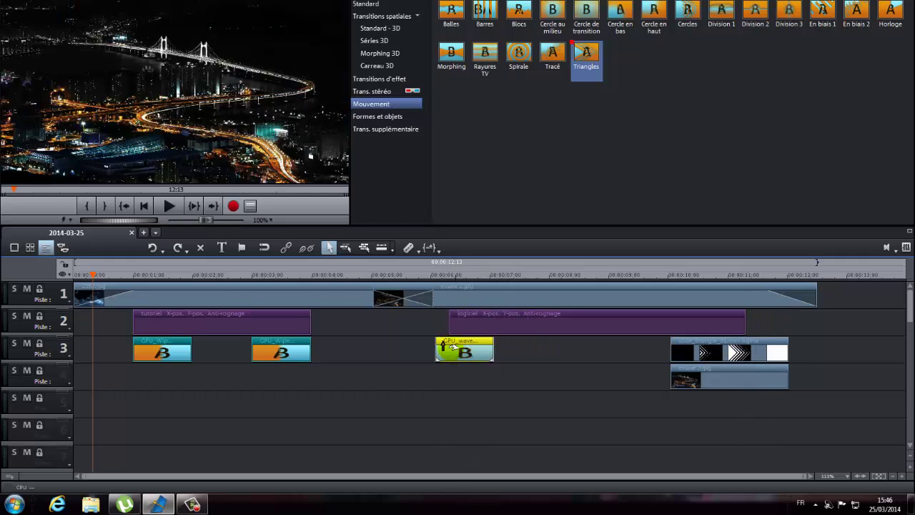
pyautogui.click(417, 264)
pyautogui.moveTo(417, 275); pyautogui.dragTo(445, 287)
pyautogui.moveTo(481, 318); pyautogui.dragTo(475, 318)
pyautogui.moveTo(445, 279); pyautogui.dragTo(512, 294)
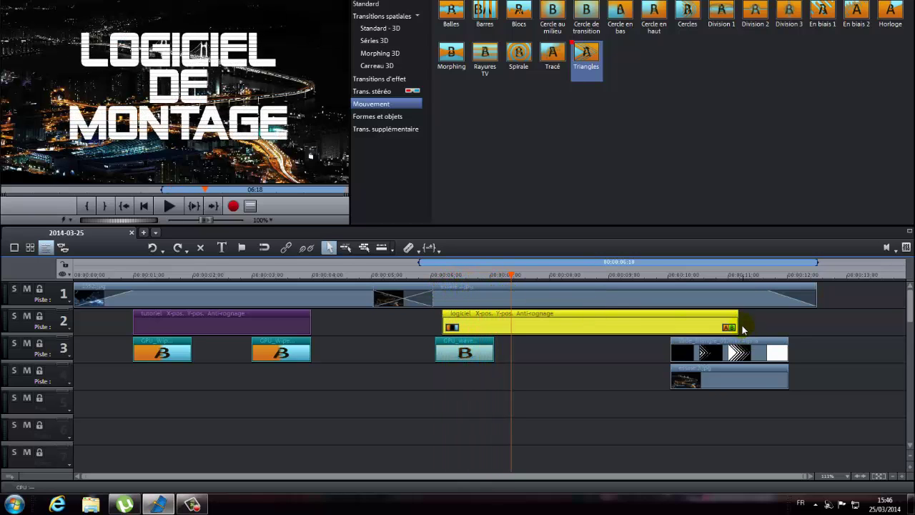
# Step: Shorten the end of the logiciel title and move the Triangles transition and the image copy below it earlier to end with the title
pyautogui.moveTo(736, 325); pyautogui.dragTo(610, 359)
pyautogui.moveTo(708, 378); pyautogui.dragTo(604, 378)
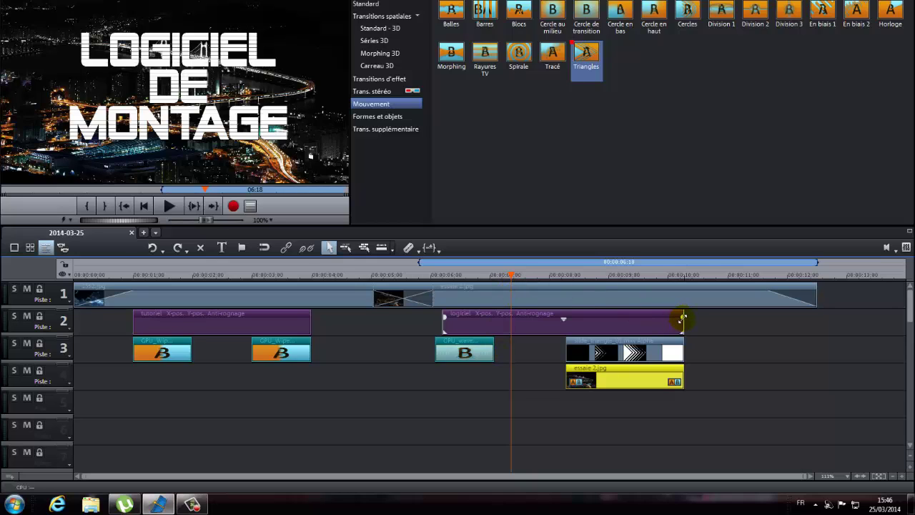
# Step: Add fade-outs to the ends of the logiciel title and Triangles transition, and a short fade-in to the title's start
pyautogui.click(683, 318)
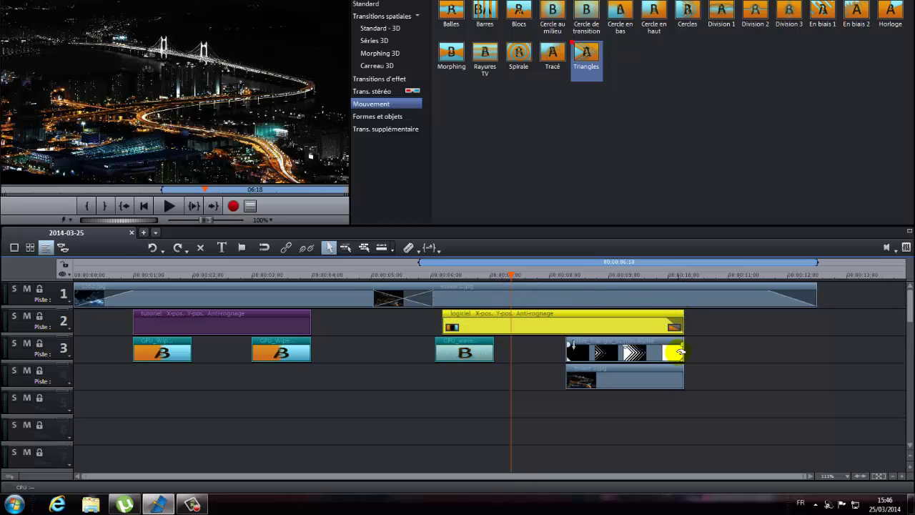
pyautogui.click(678, 346)
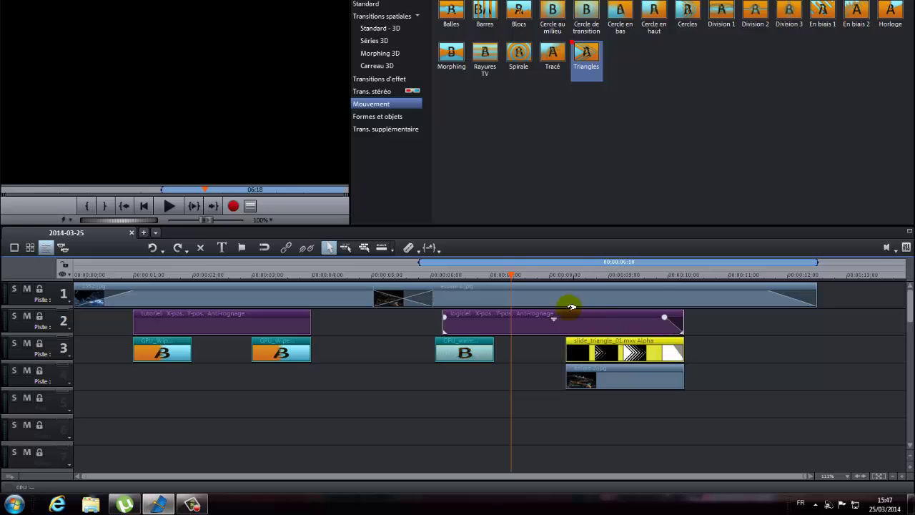
pyautogui.click(445, 317)
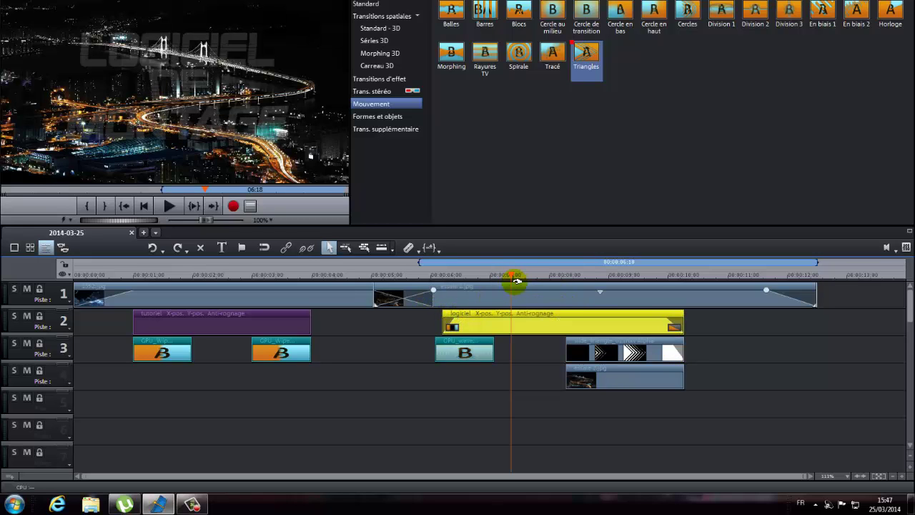
pyautogui.moveTo(514, 280); pyautogui.dragTo(680, 286)
pyautogui.press('space')
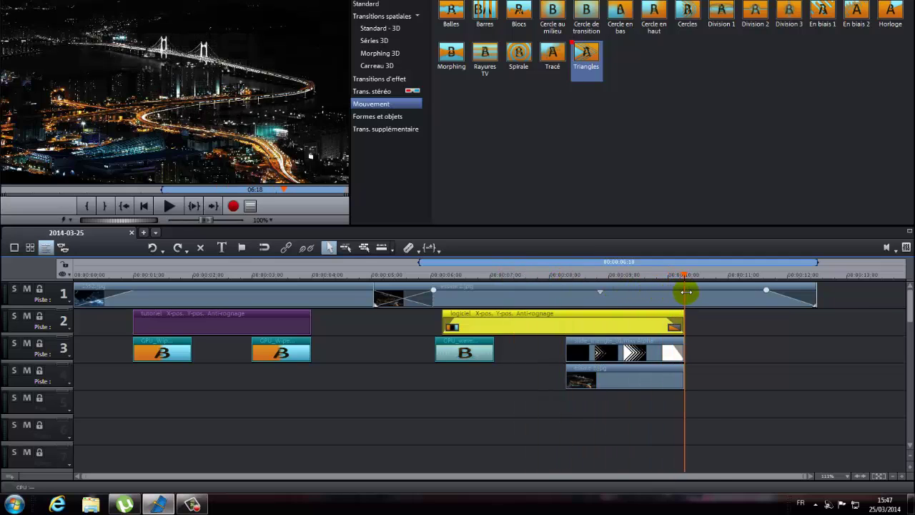
# Step: Remove the fade-outs from the Triangles transition and the logiciel title, and play the title's appearance and disappearance
pyautogui.click(671, 348)
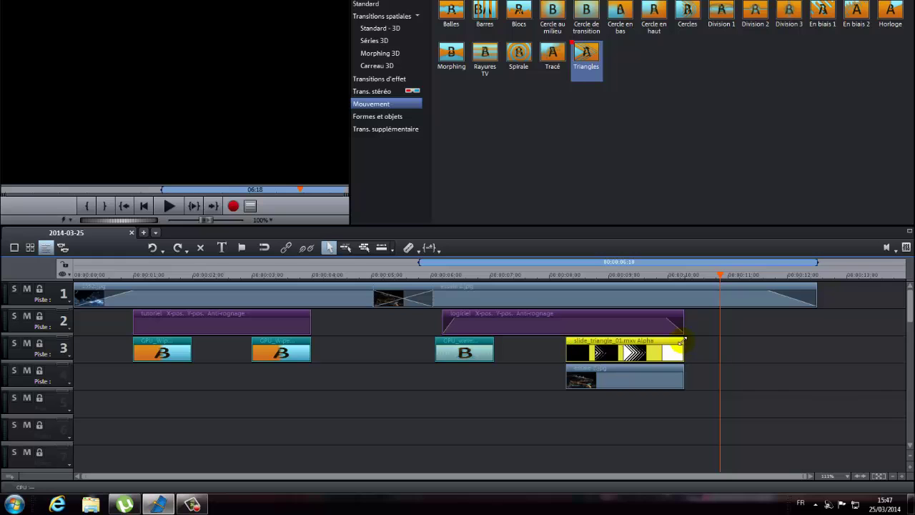
pyautogui.click(665, 318)
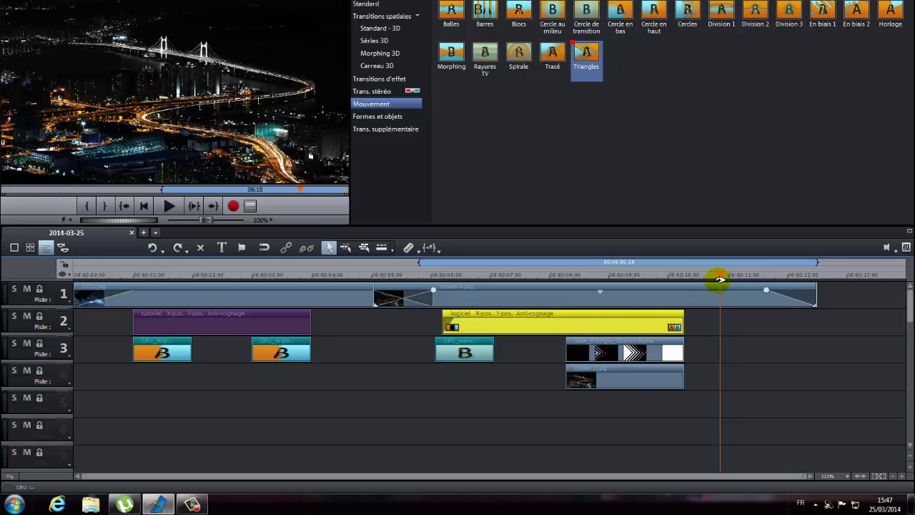
pyautogui.moveTo(719, 277); pyautogui.dragTo(413, 278)
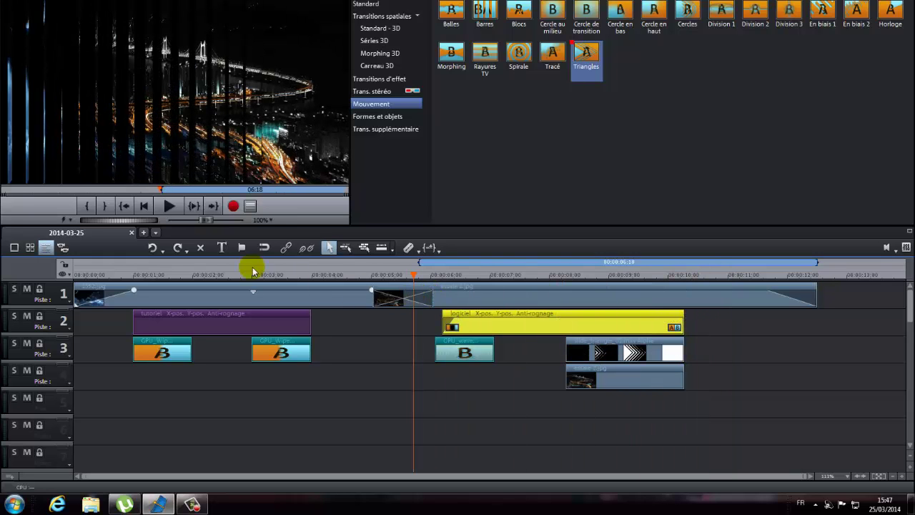
pyautogui.click(176, 206)
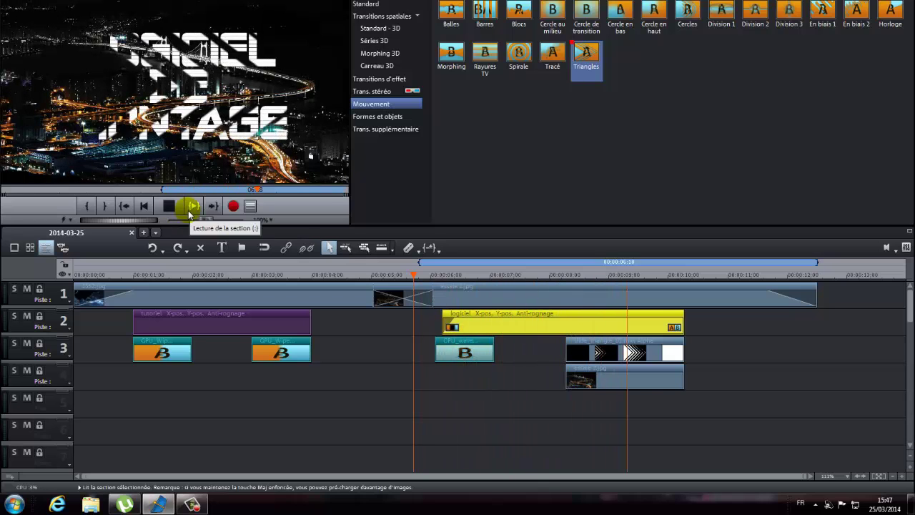
pyautogui.click(169, 206)
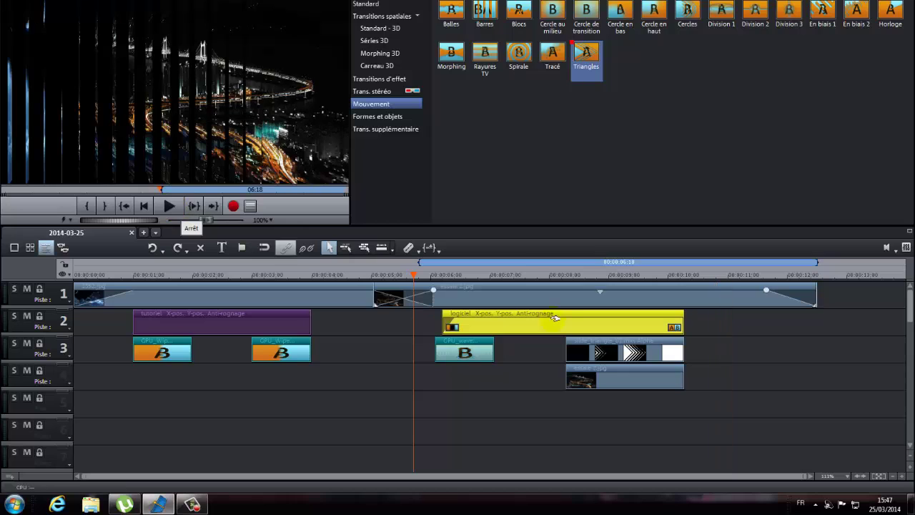
# Step: Trim the end of essaie 2.jpg on track 1 to the end of the logiciel title and paste a copy of the image
pyautogui.moveTo(816, 296); pyautogui.dragTo(683, 295)
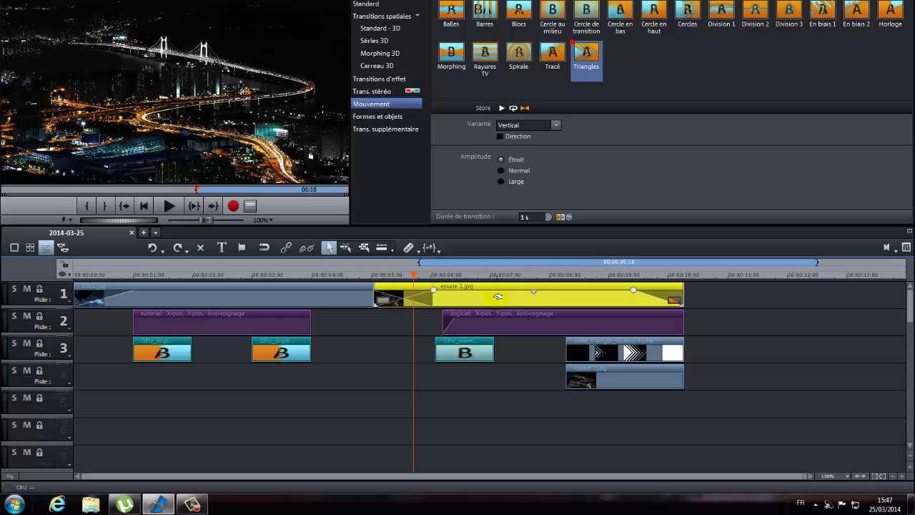
pyautogui.rightClick(498, 299)
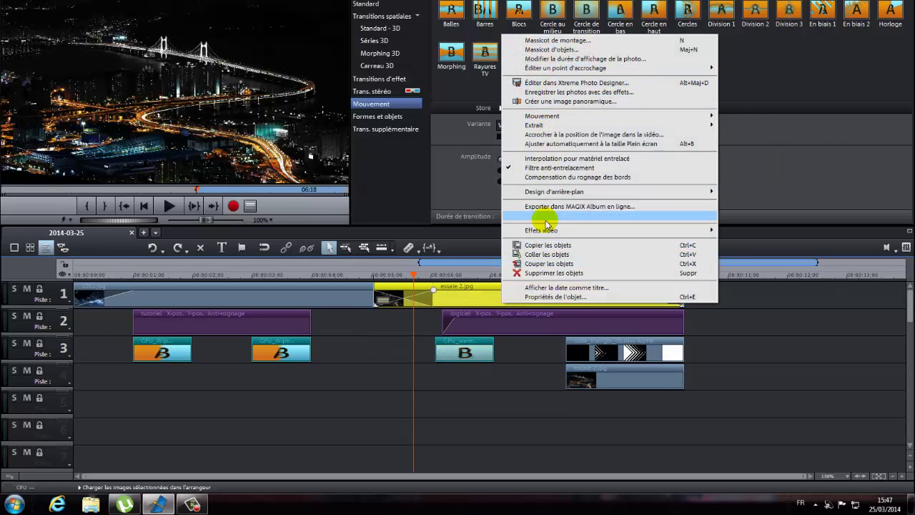
pyautogui.click(434, 400)
pyautogui.rightClick(419, 408)
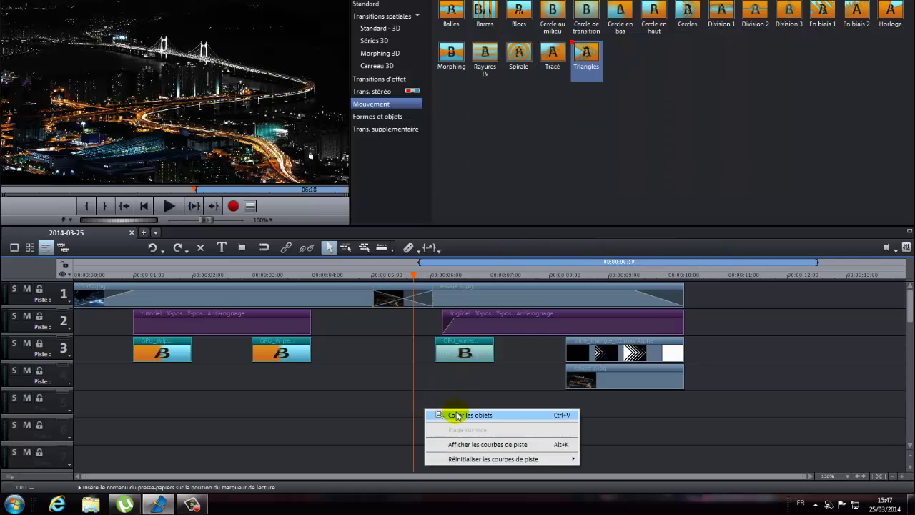
pyautogui.click(451, 415)
# Step: Place the new essaie 2.jpg copy on track 5 beneath the Ondes transition and trim its end to match the transition
pyautogui.click(564, 373)
pyautogui.moveTo(563, 372)
pyautogui.mouseDown()
pyautogui.moveTo(581, 402)
pyautogui.moveTo(596, 402)
pyautogui.mouseUp()
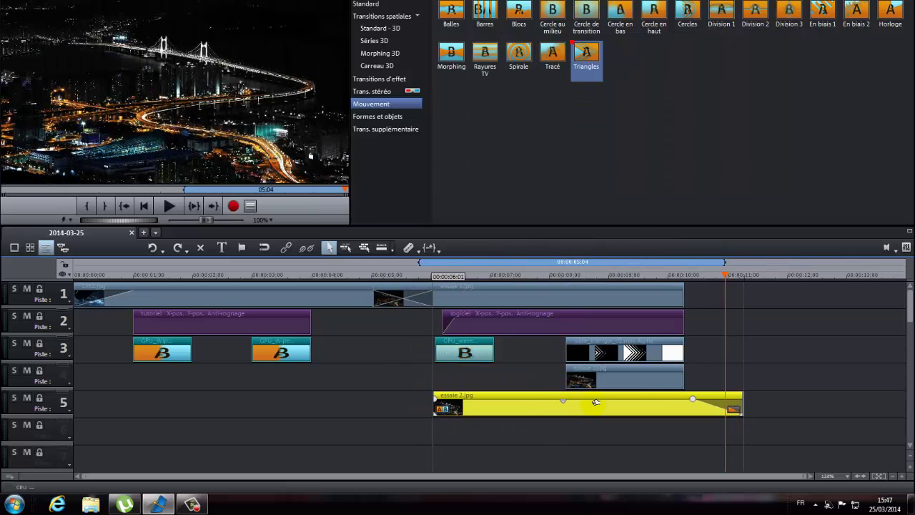
pyautogui.click(743, 408)
pyautogui.moveTo(741, 407); pyautogui.dragTo(494, 413)
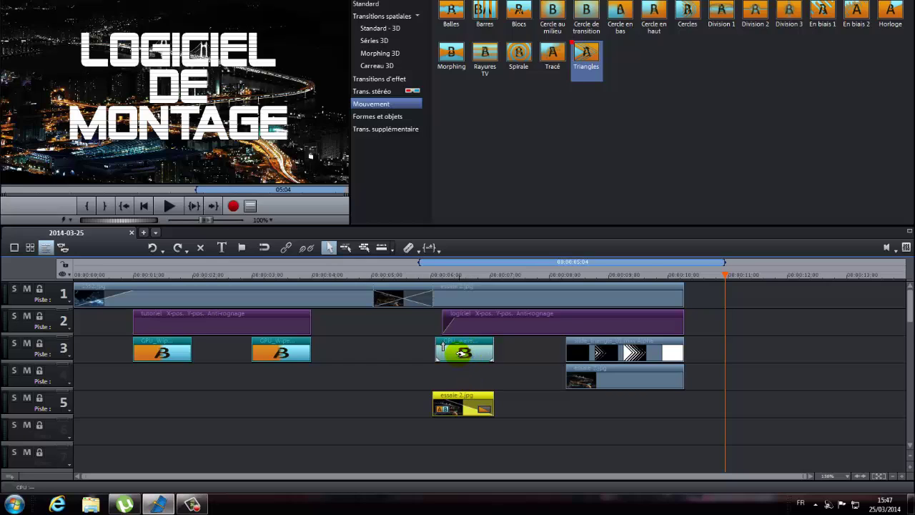
# Step: Move the essaie 2.jpg copy from track 5 to track 4, aligned under the Ondes transition, and play the logiciel title section twice
pyautogui.moveTo(466, 409); pyautogui.dragTo(486, 377)
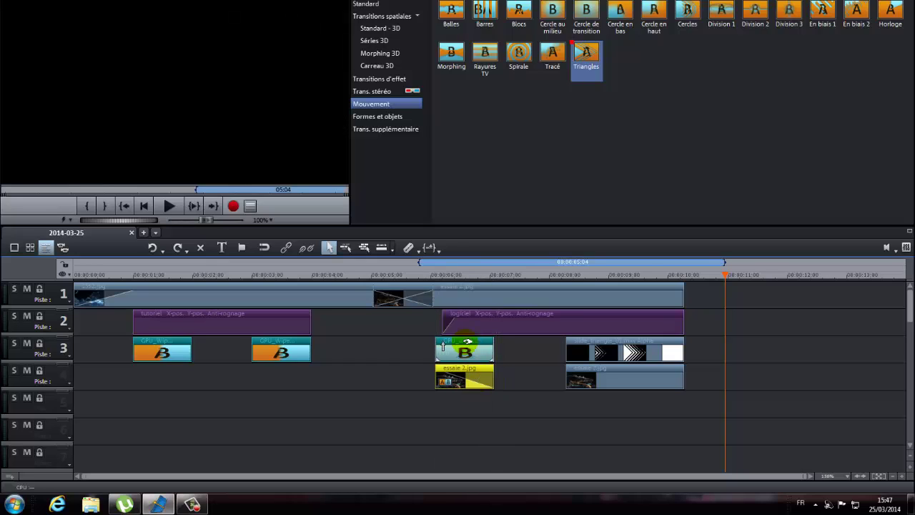
pyautogui.moveTo(390, 277); pyautogui.dragTo(419, 276)
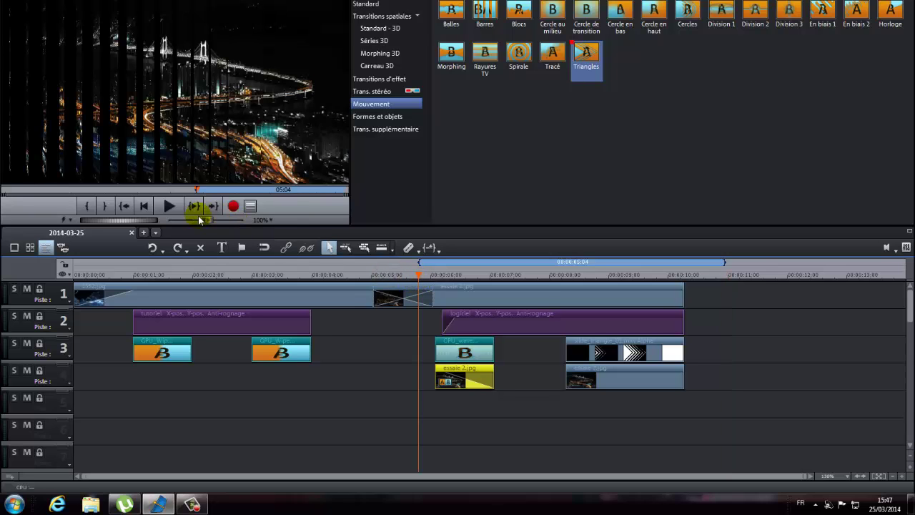
pyautogui.click(176, 207)
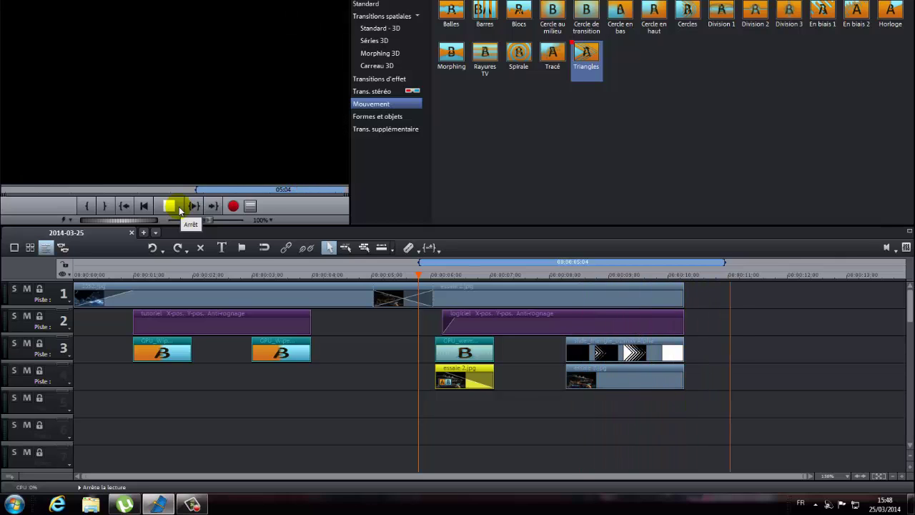
pyautogui.click(177, 208)
pyautogui.click(167, 208)
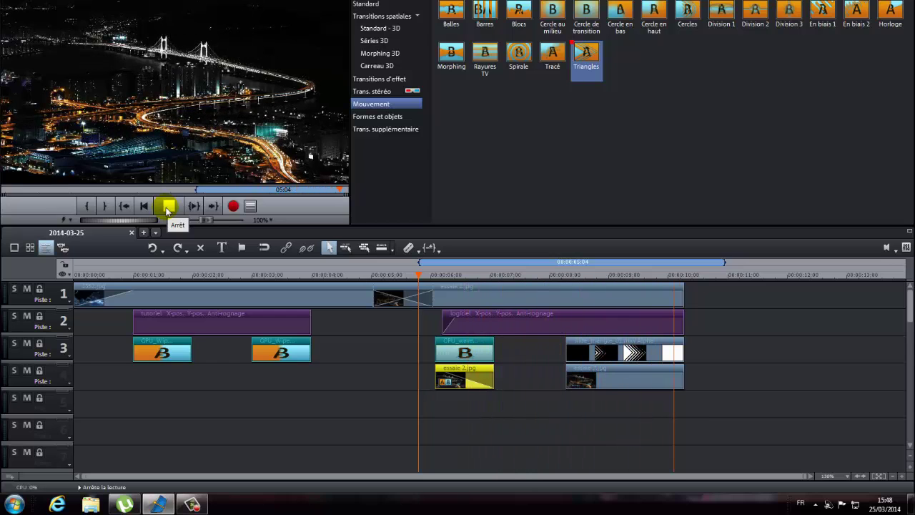
pyautogui.click(168, 207)
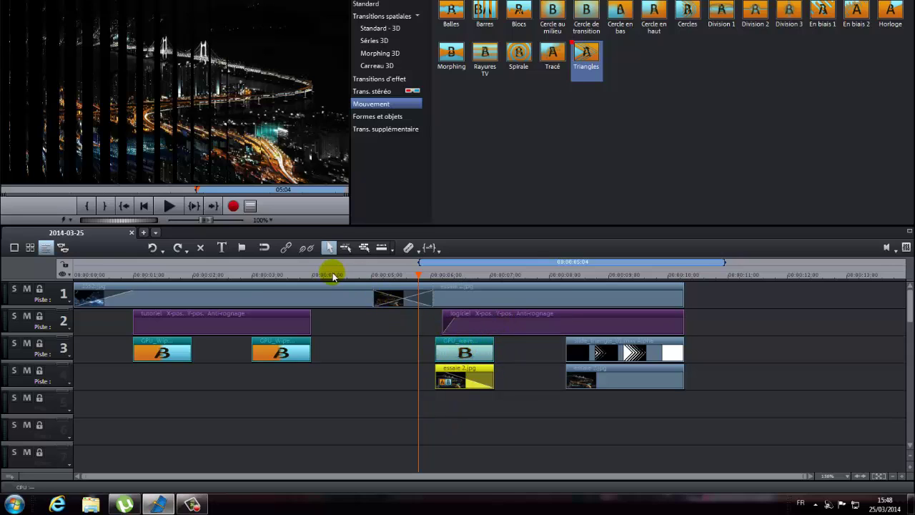
# Step: Play the whole intro from the beginning of the timeline to review both titles and their transitions
pyautogui.click(140, 207)
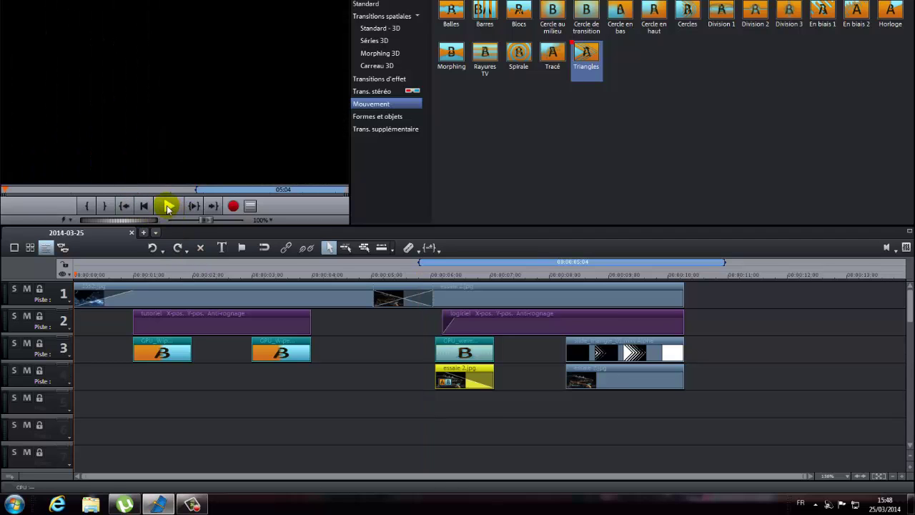
pyautogui.click(169, 207)
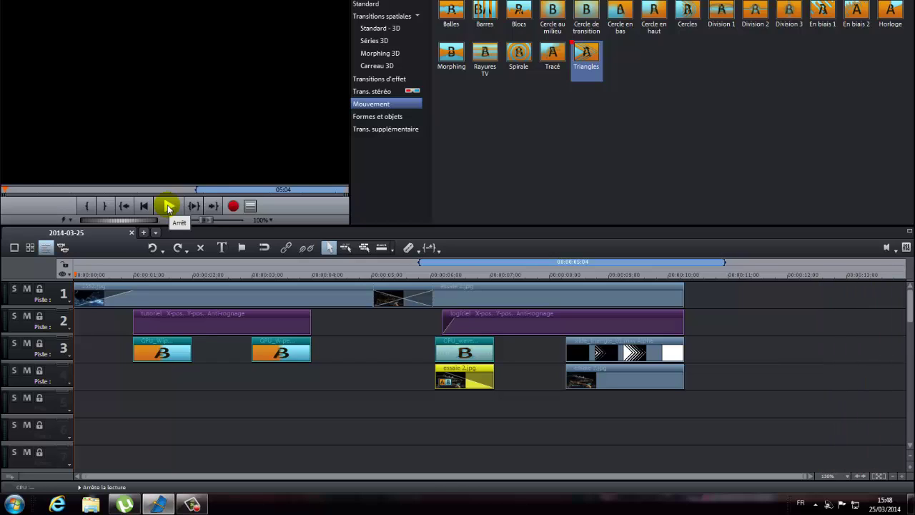
pyautogui.click(169, 207)
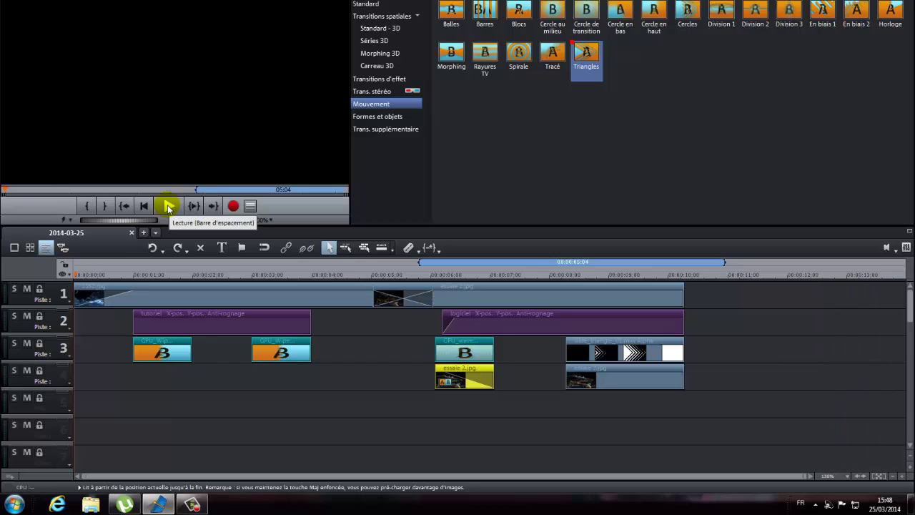